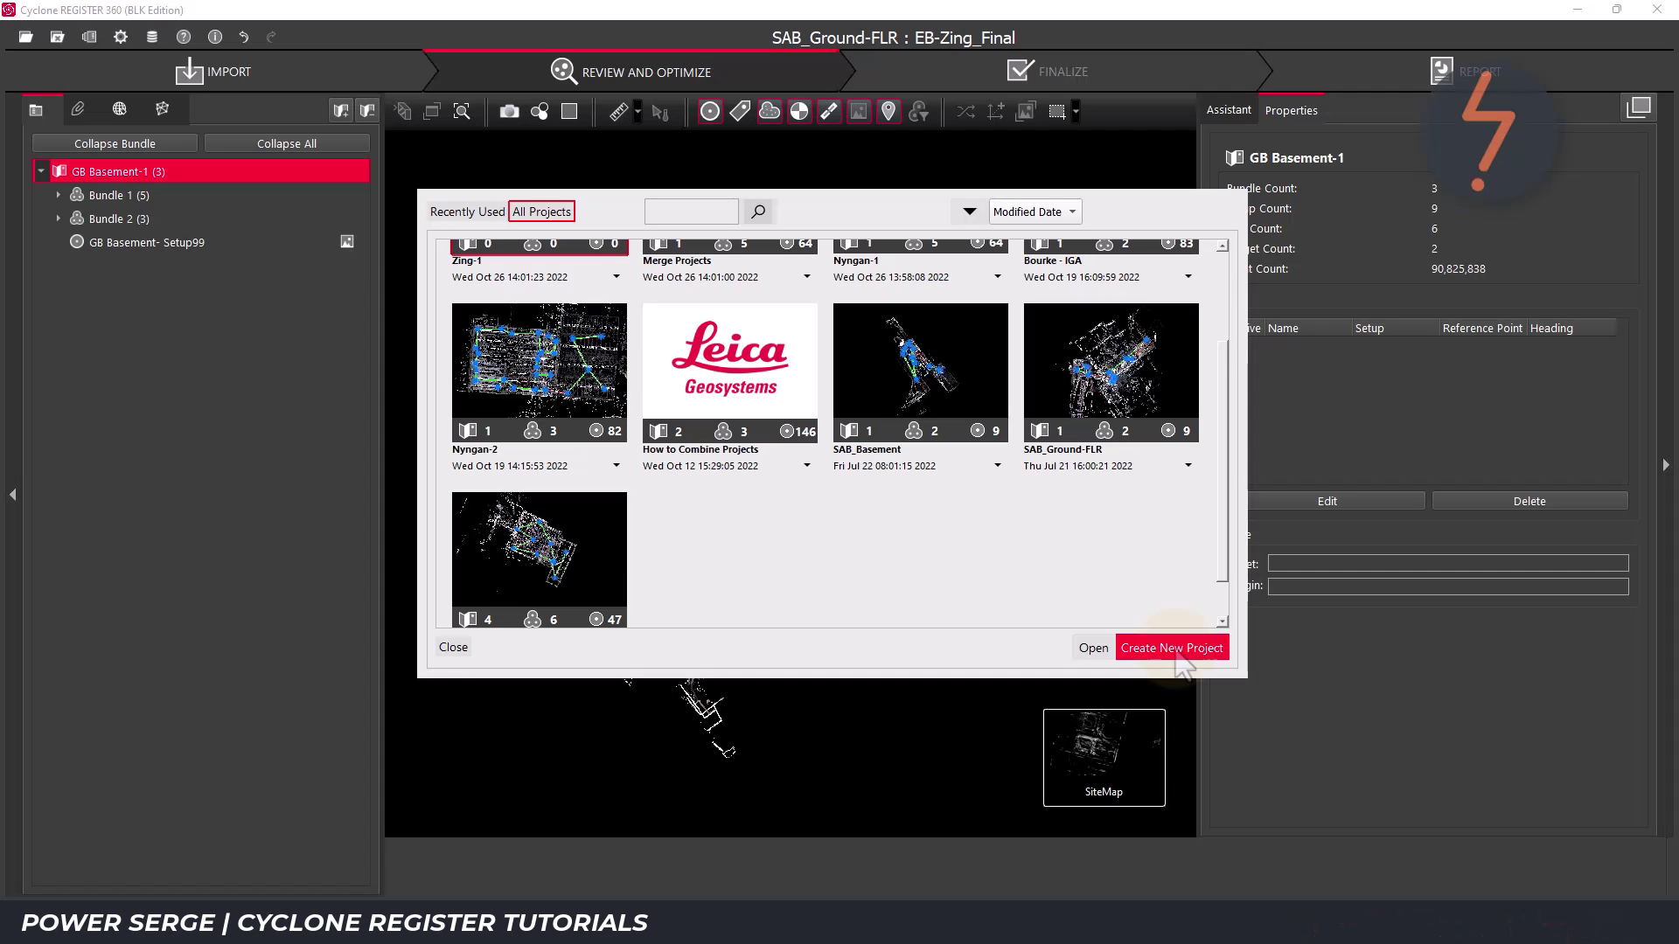
Step: Create a new project named SAB_Combined, agreeing to close the current project
{"action": "left_click", "coordinate": [1173, 648]}
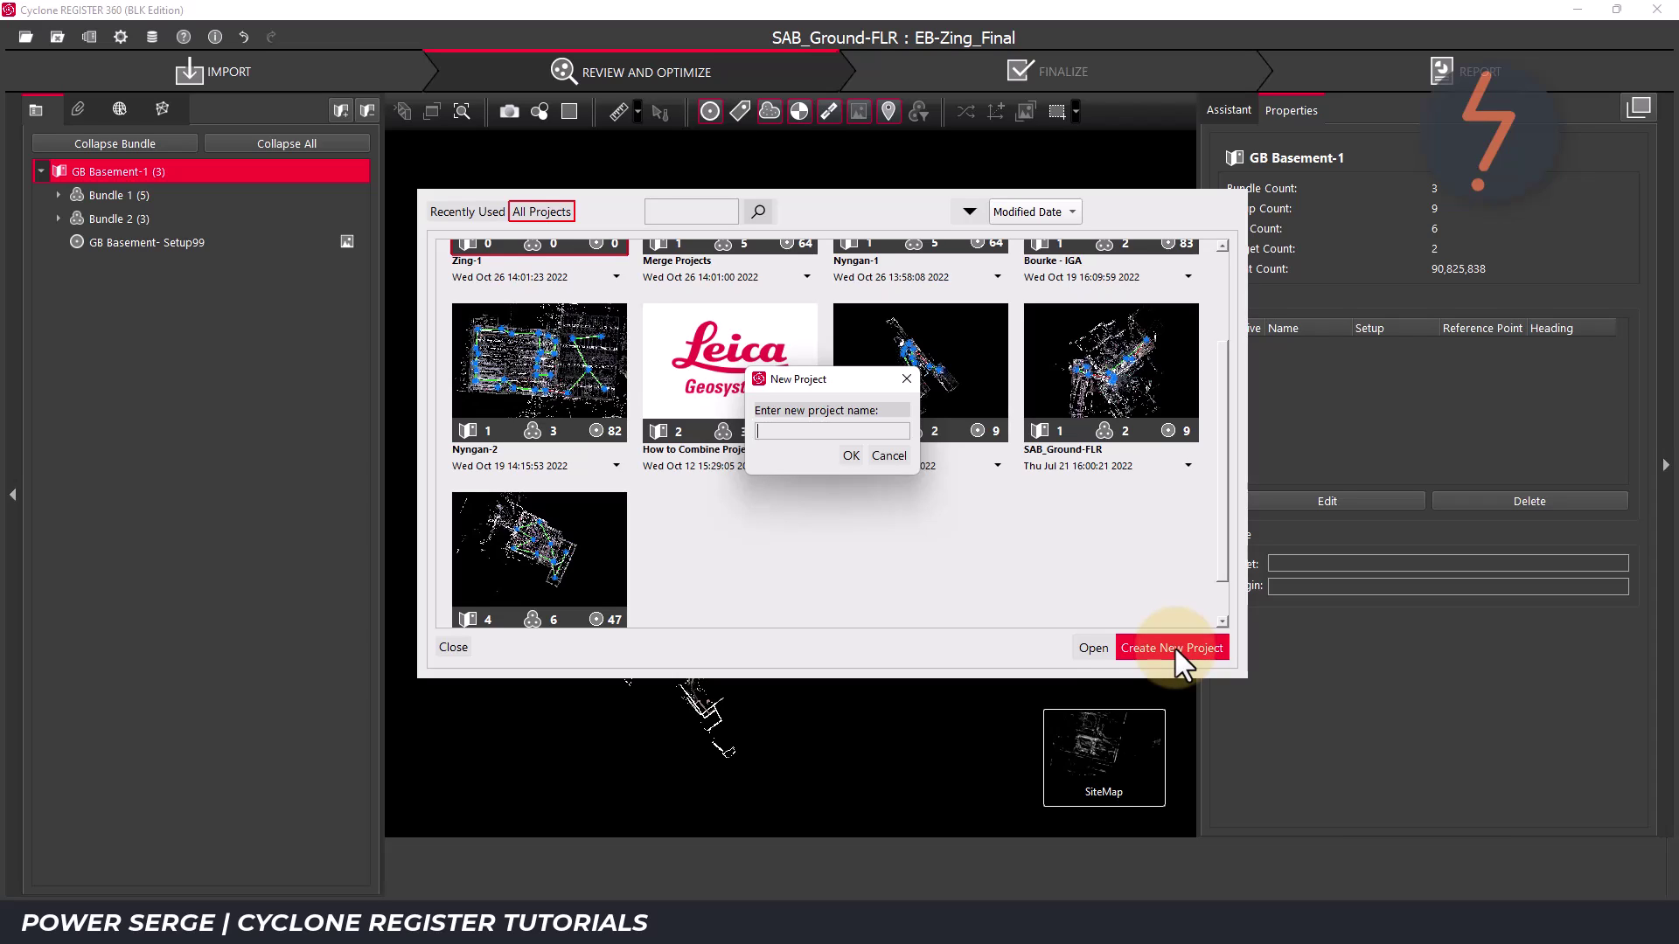
{"action": "type", "text": "SAB_Combined"}
{"action": "left_click", "coordinate": [850, 456]}
{"action": "left_click", "coordinate": [861, 477]}
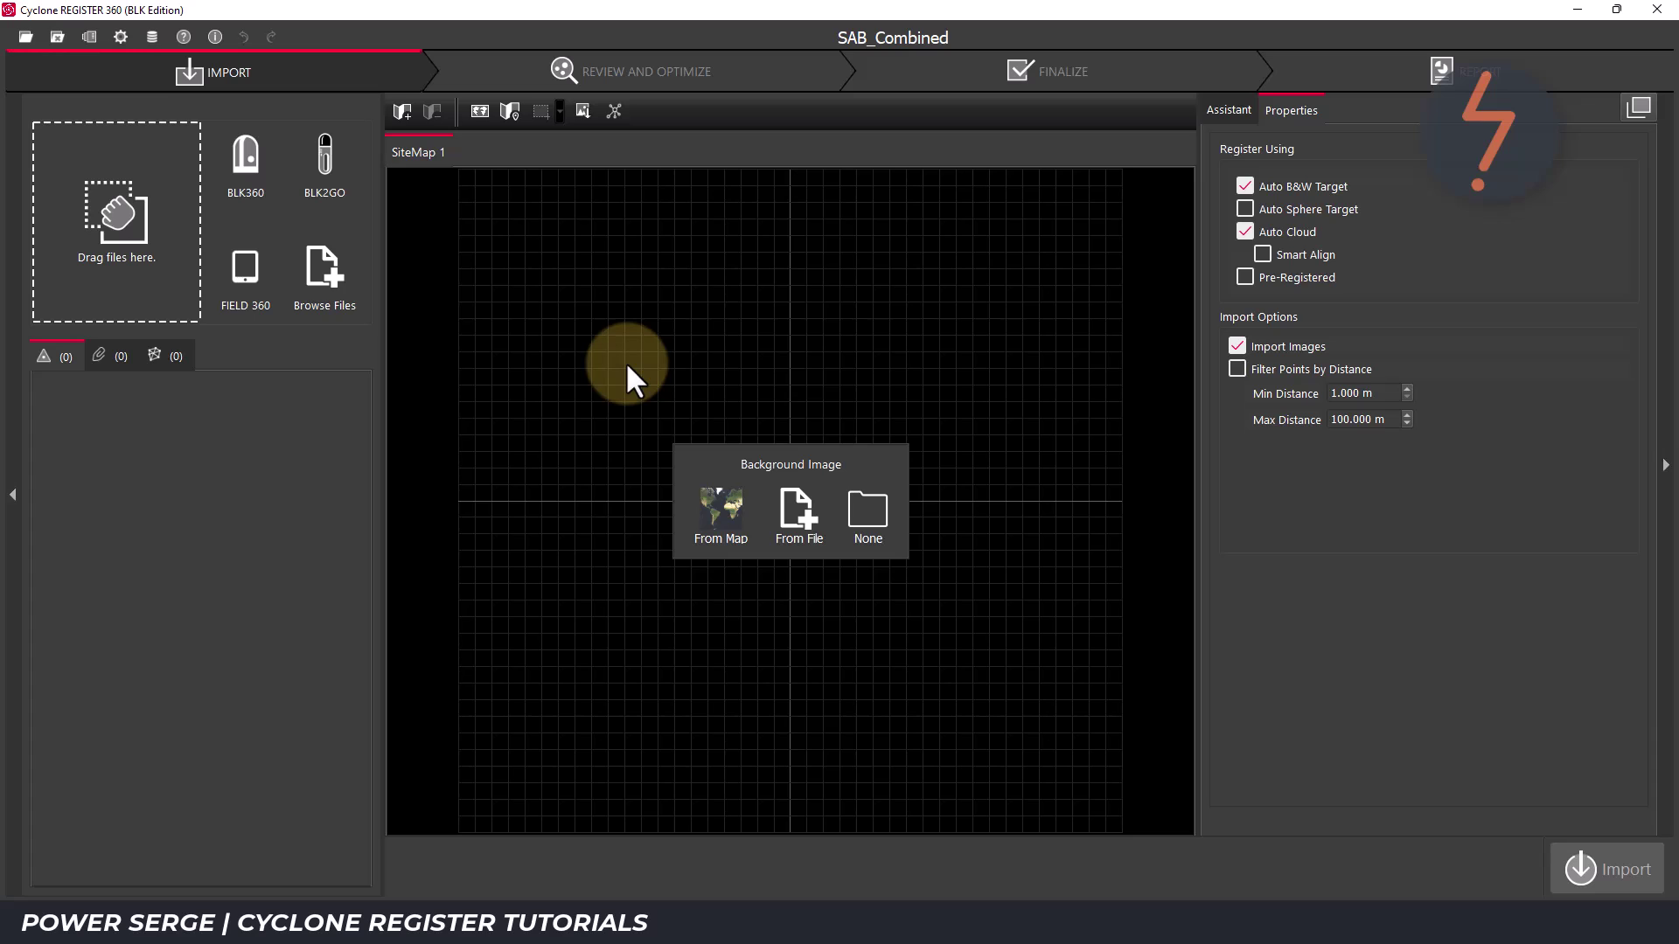
Step: Select SAB_Combined in Projects & Storage and begin a merge into it, moving the prompt aside
{"action": "left_click", "coordinate": [152, 36]}
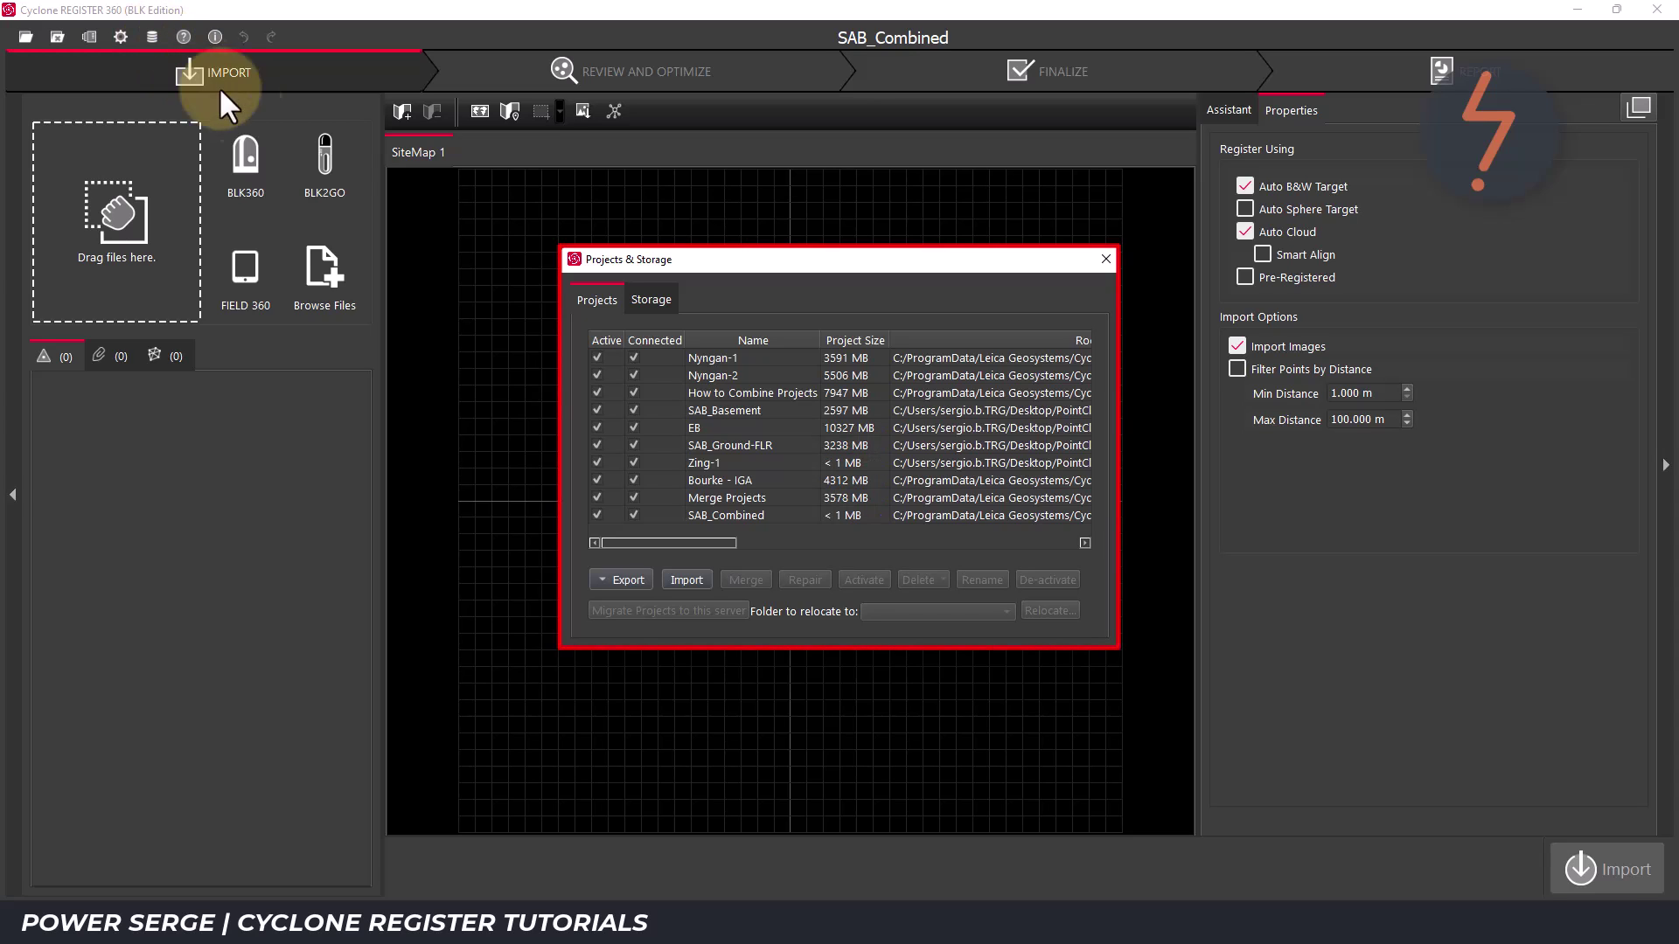
{"action": "left_click", "coordinate": [771, 515]}
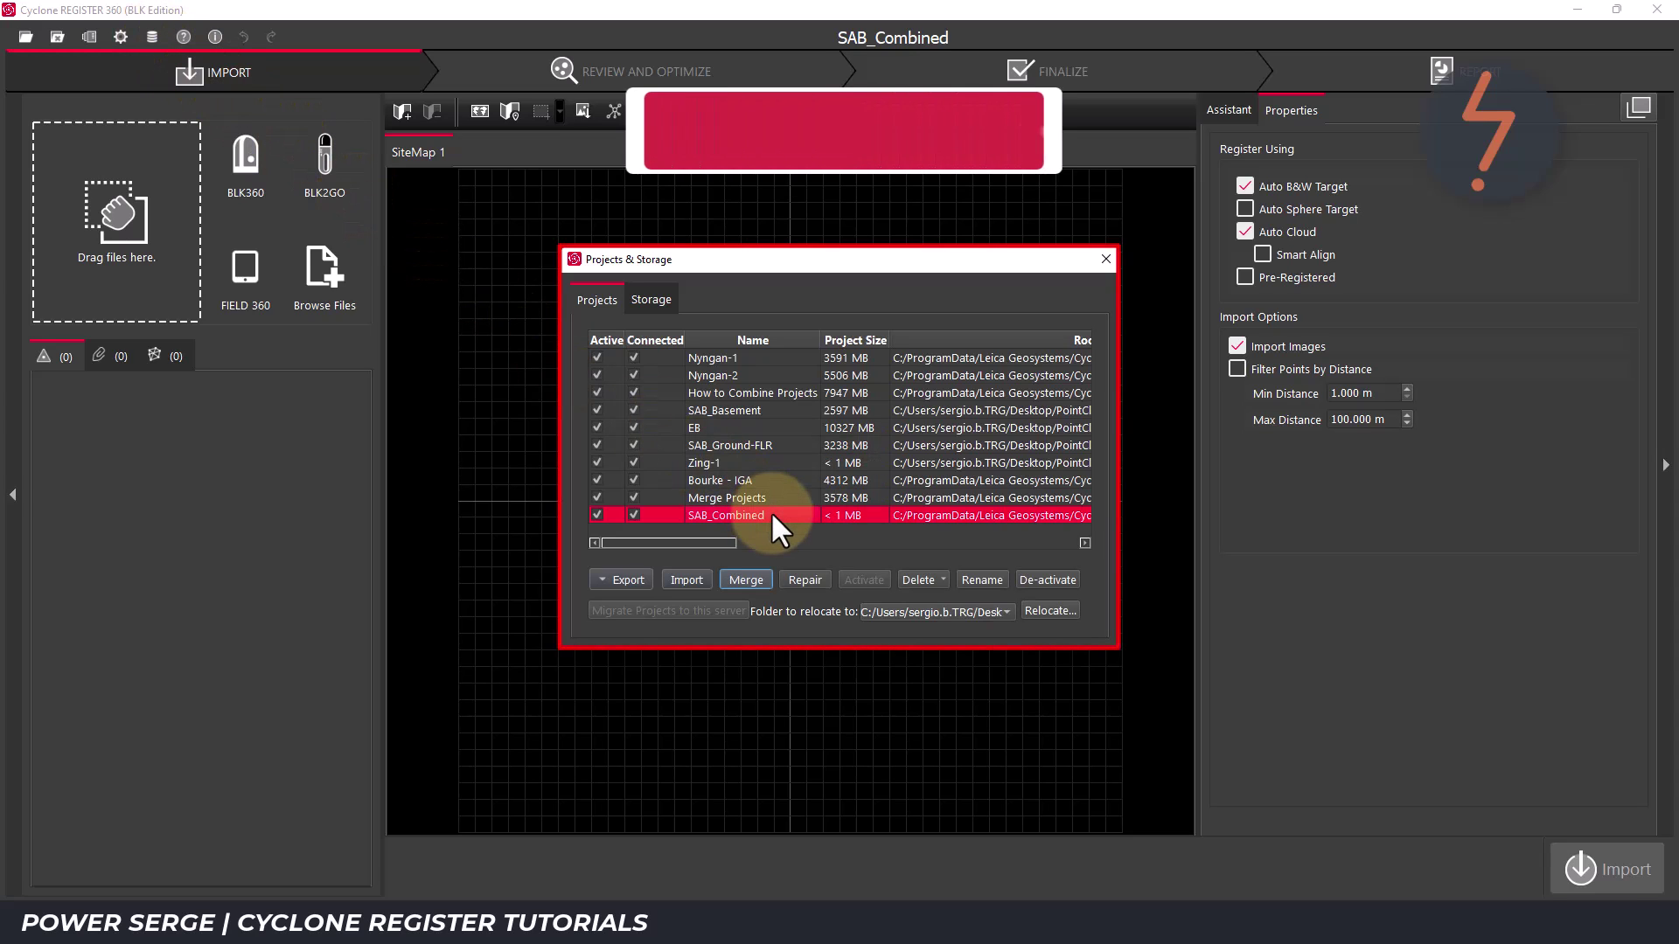
{"action": "left_click", "coordinate": [764, 577]}
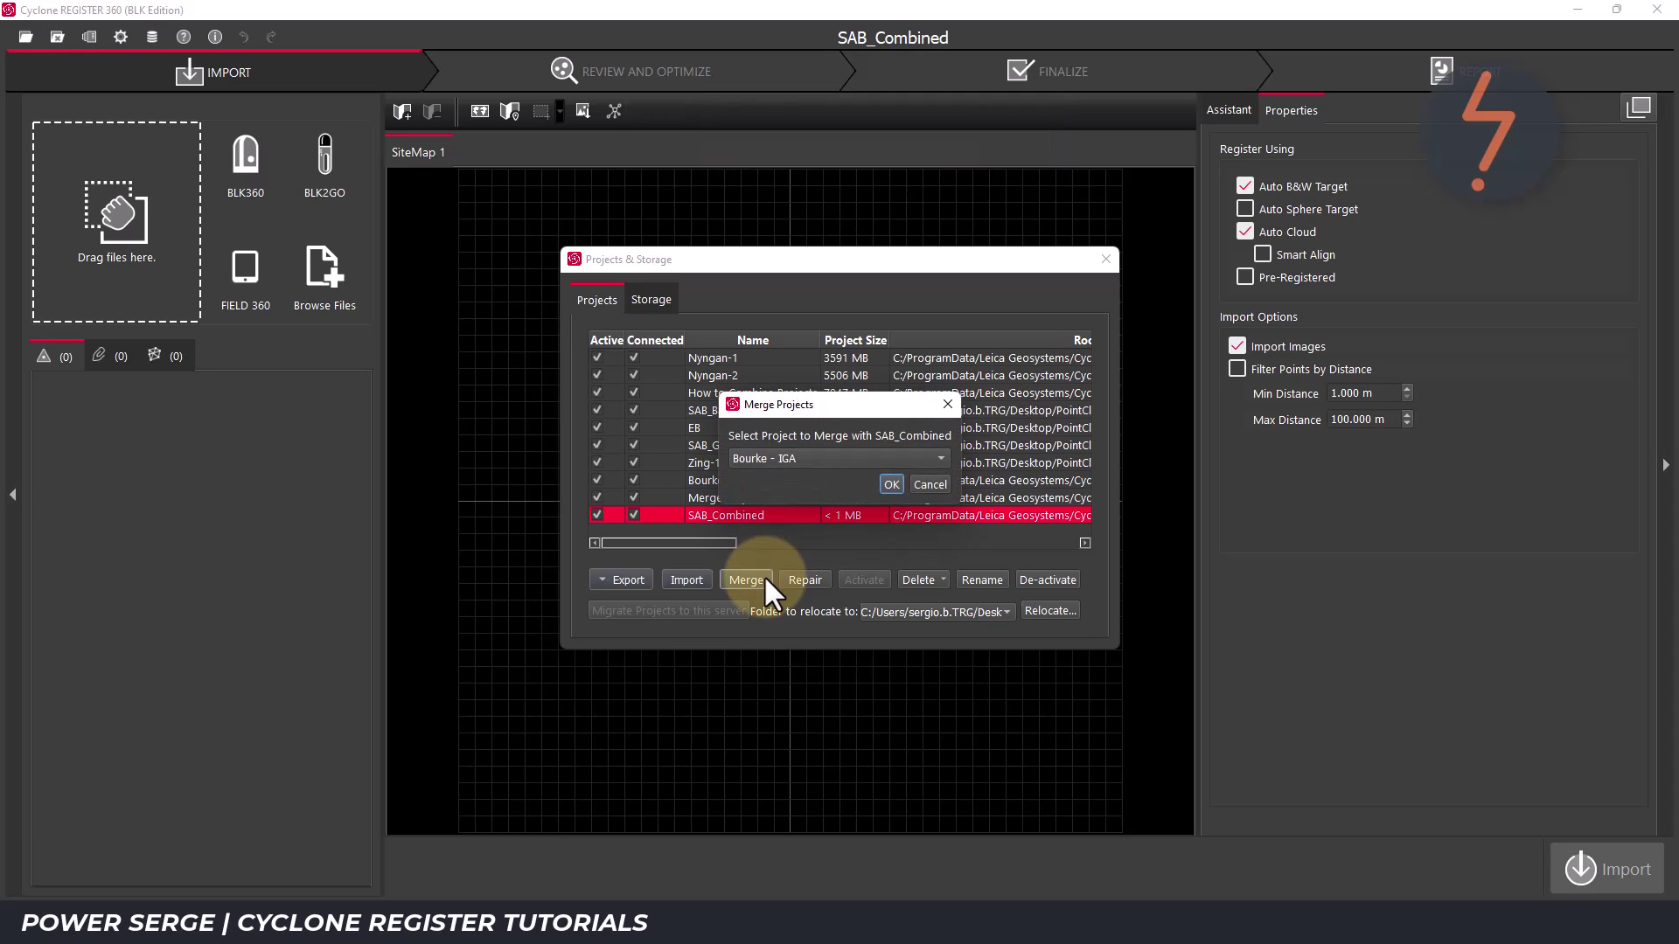
{"action": "left_click_drag", "start_coordinate": [741, 422], "coordinate": [847, 371]}
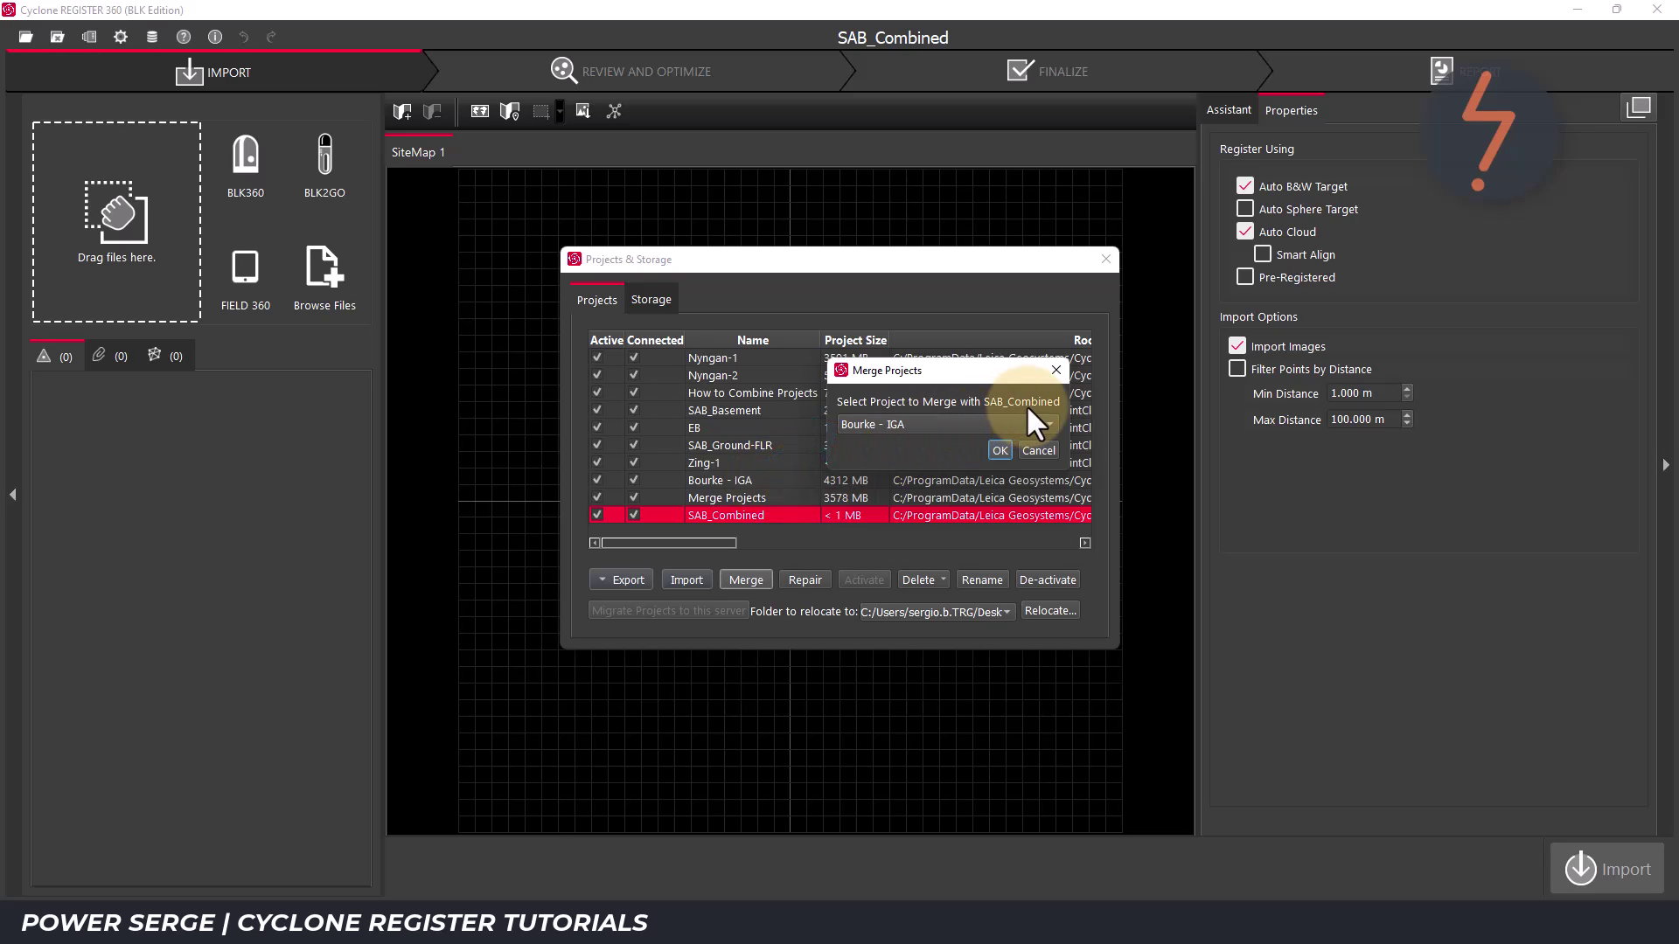
Step: Choose SAB_Basement and its Combine_Original version as the merge source and accept the close warning
{"action": "left_click", "coordinate": [918, 426]}
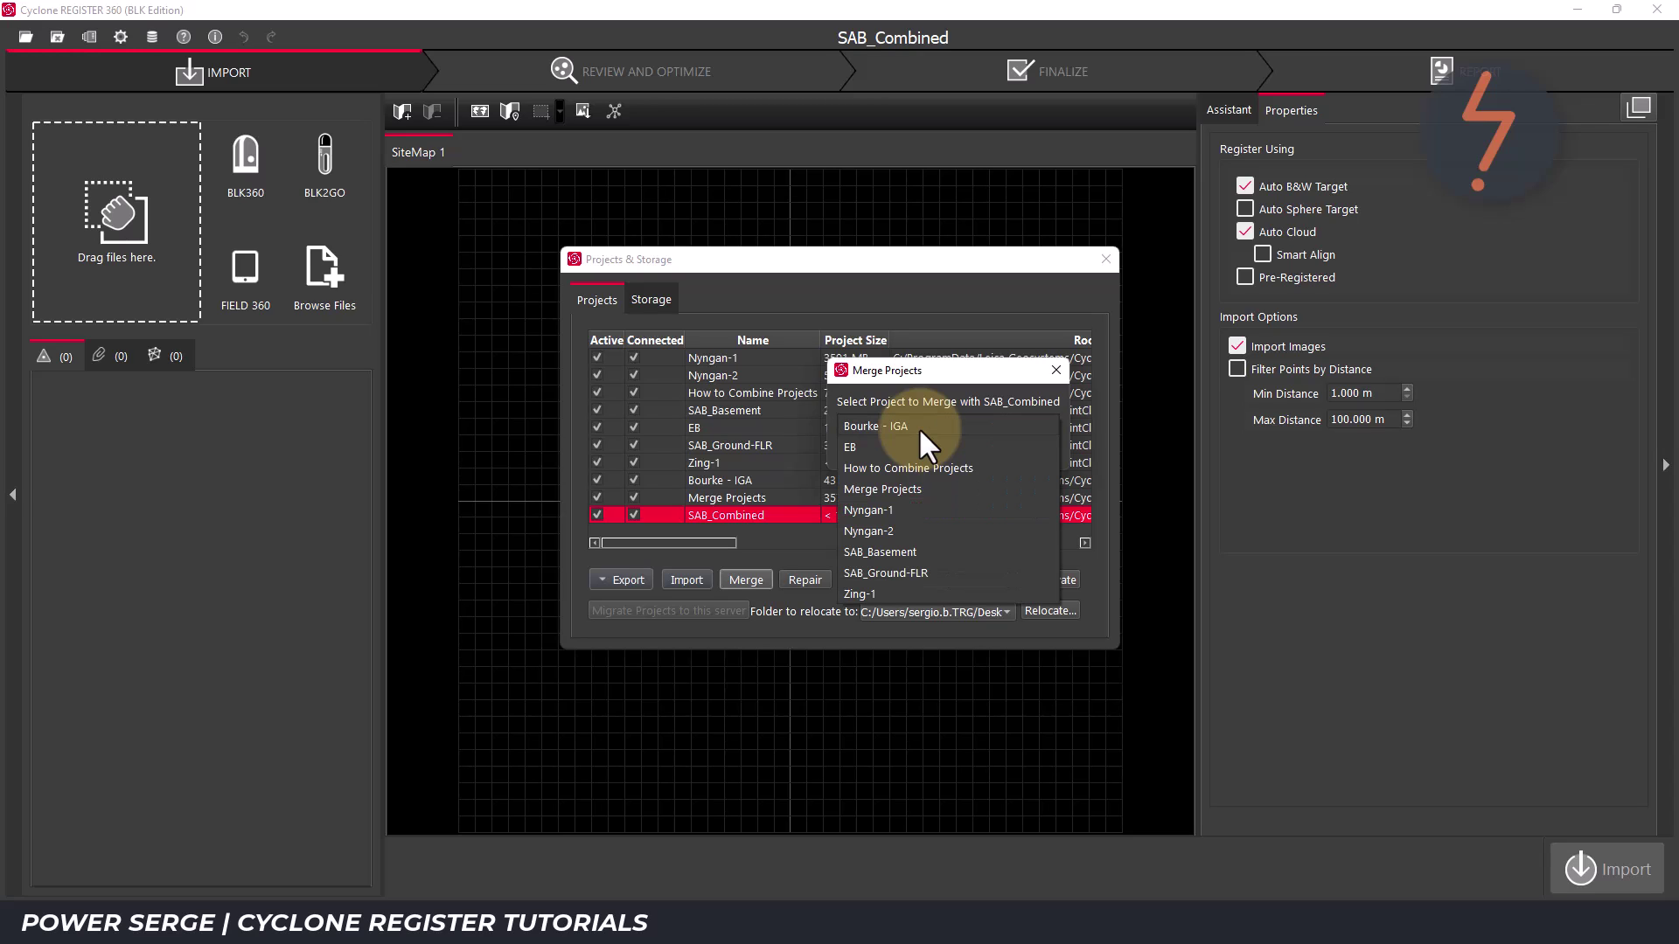
{"action": "left_click", "coordinate": [920, 551]}
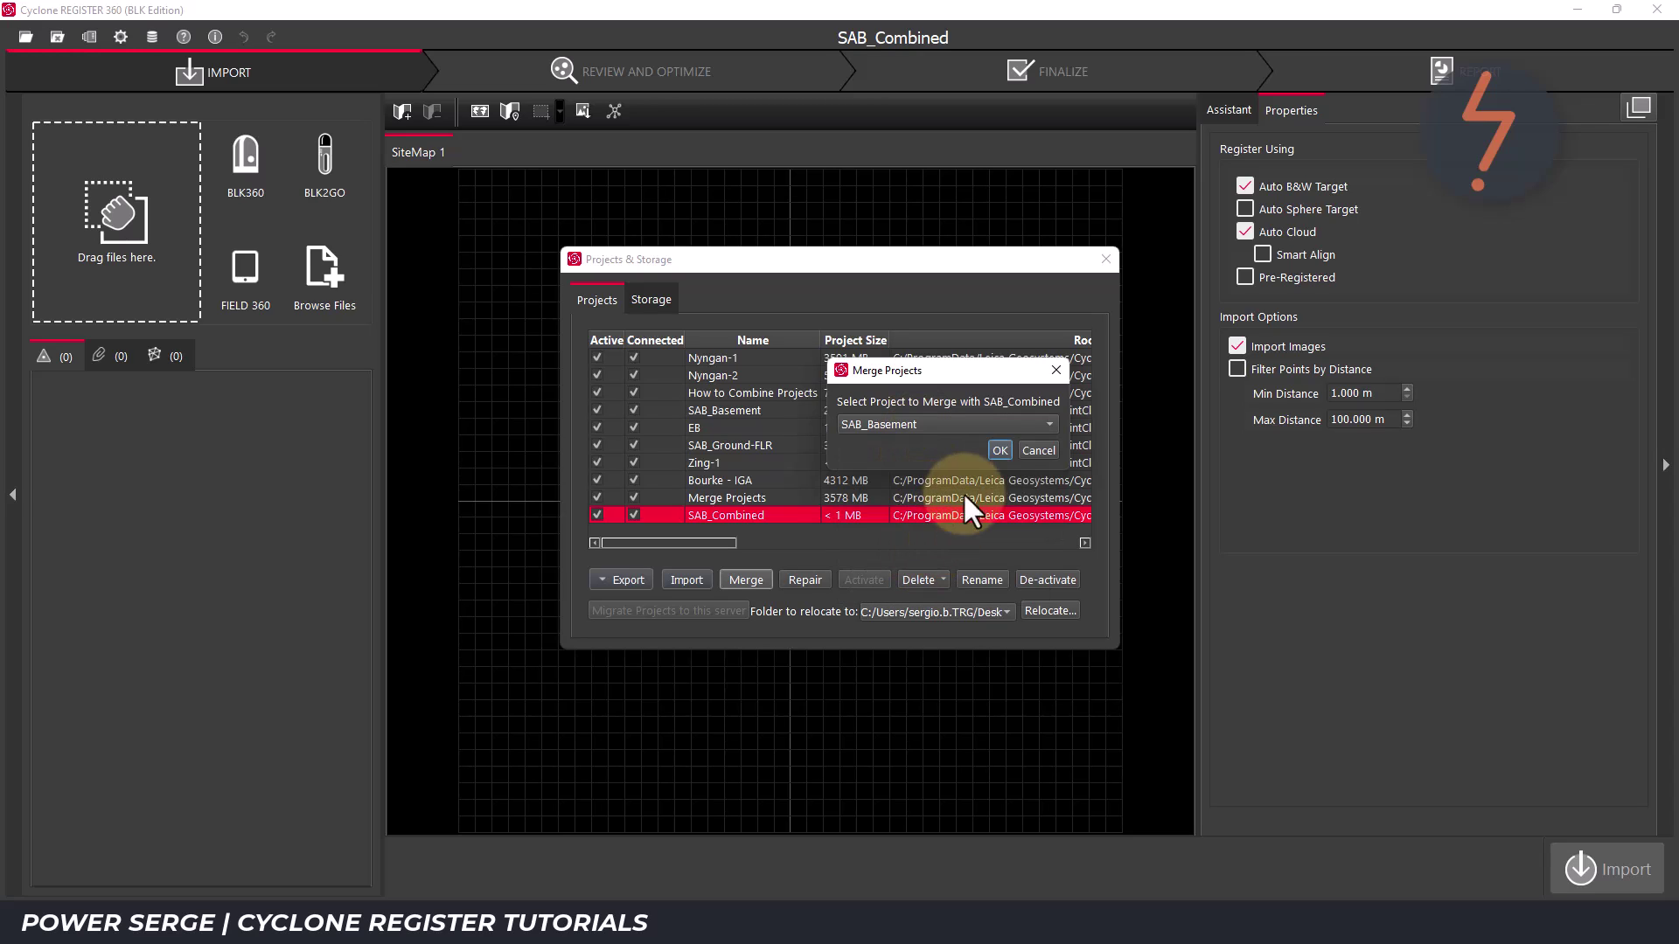
{"action": "left_click", "coordinate": [998, 450]}
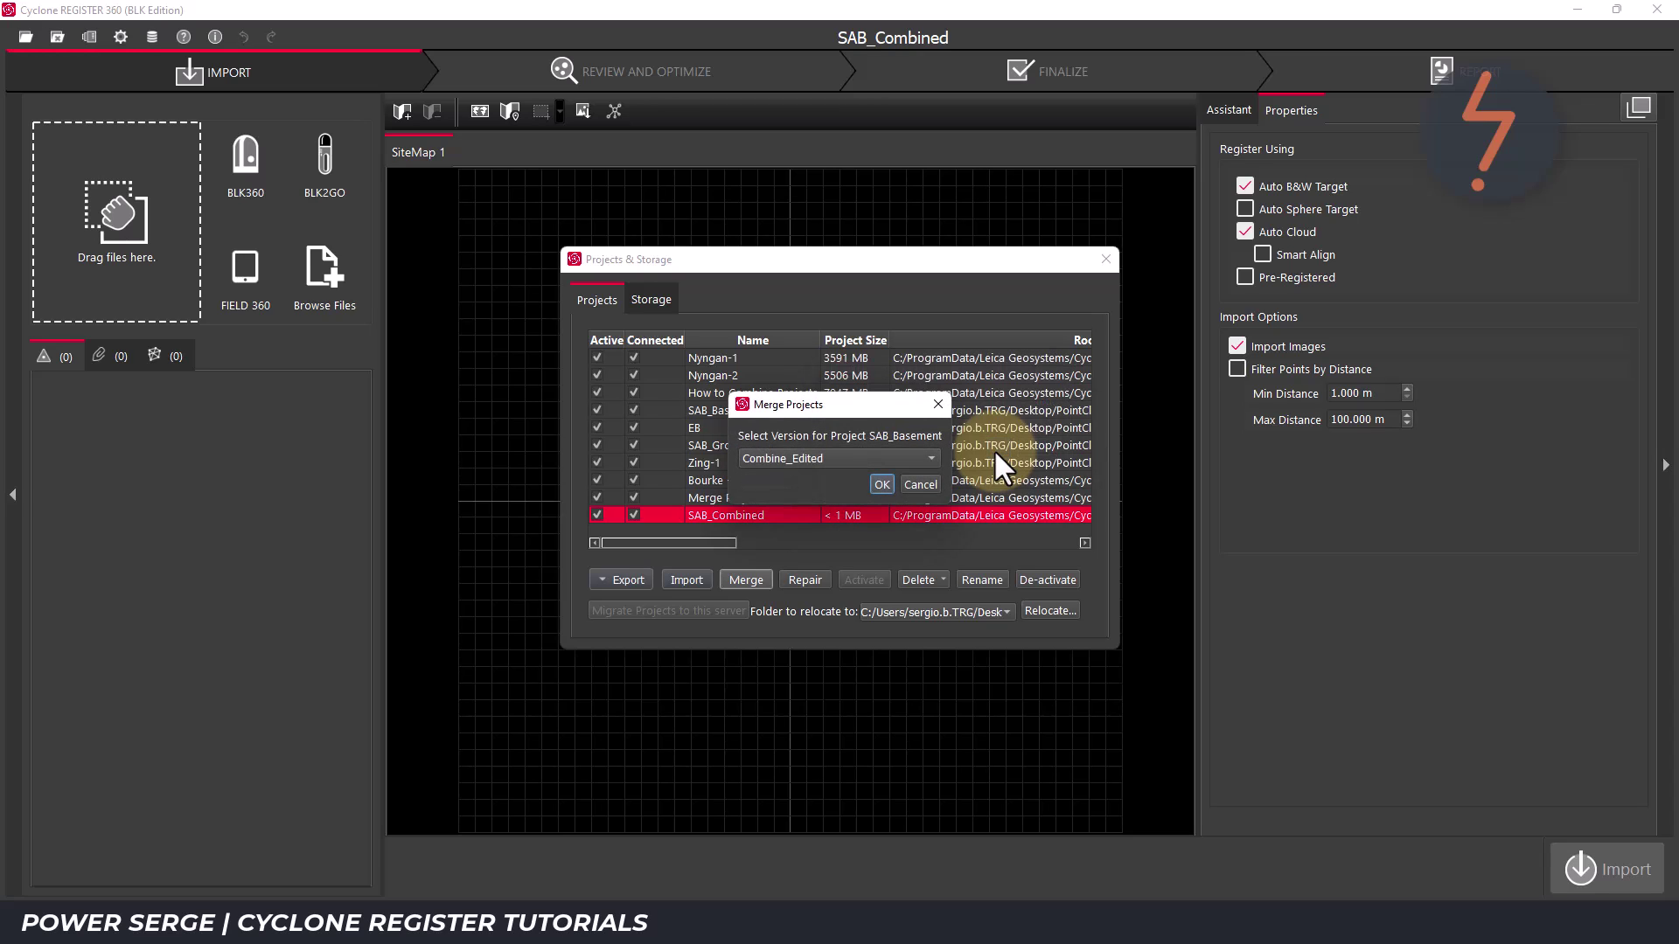
{"action": "left_click", "coordinate": [930, 457]}
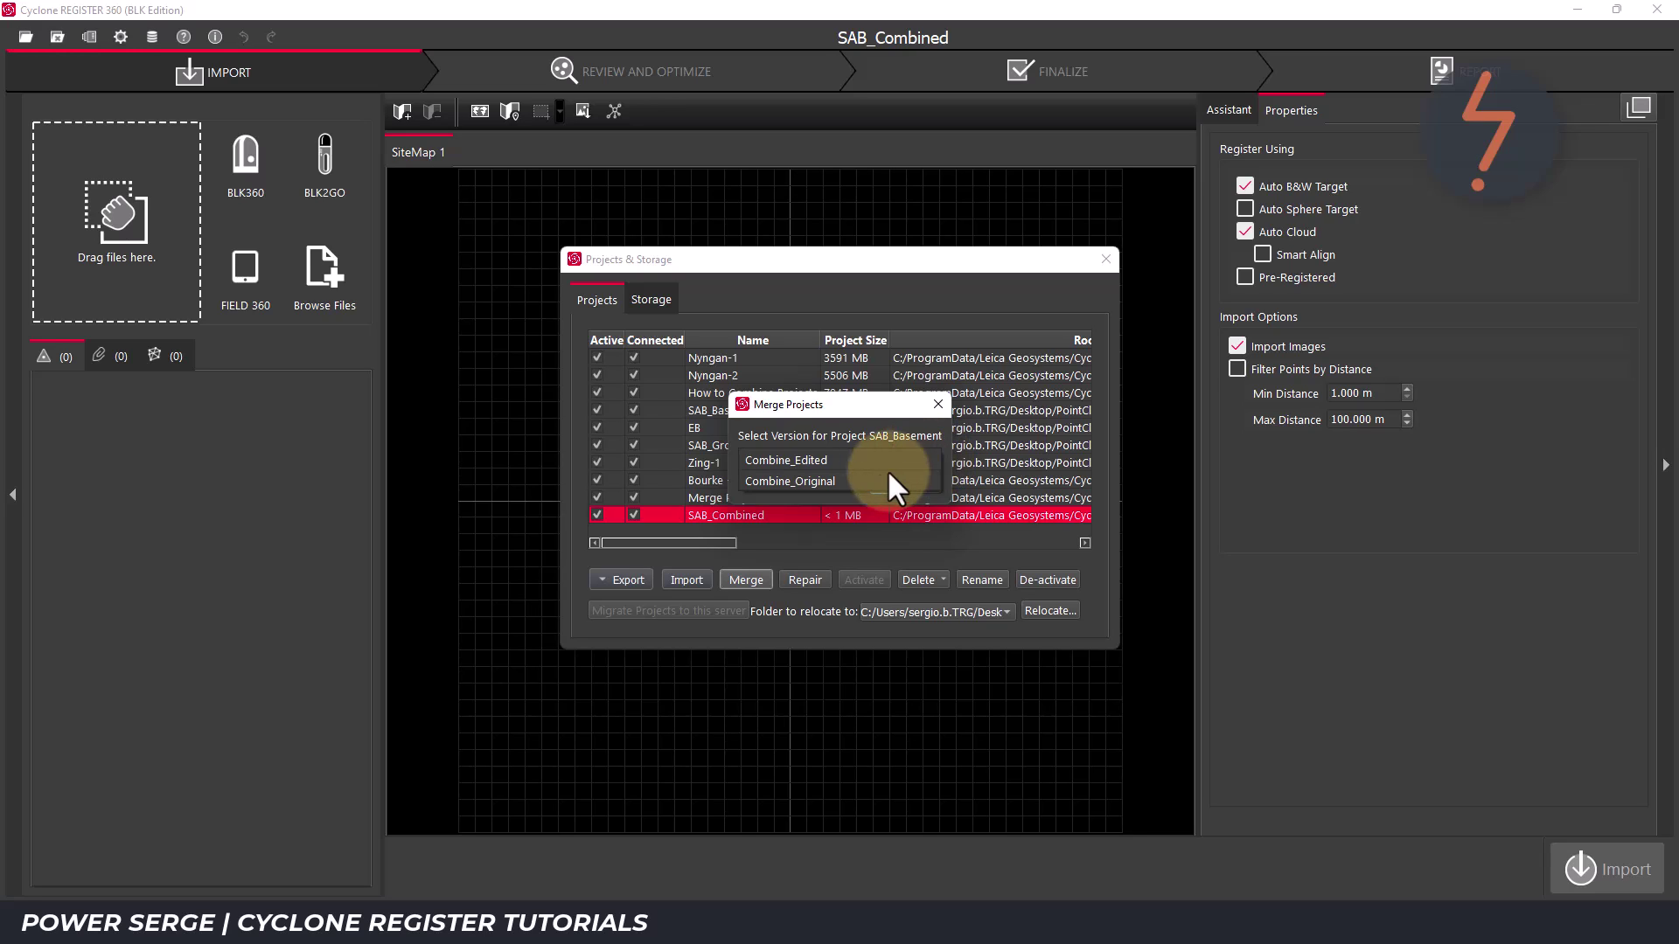
{"action": "left_click", "coordinate": [852, 481]}
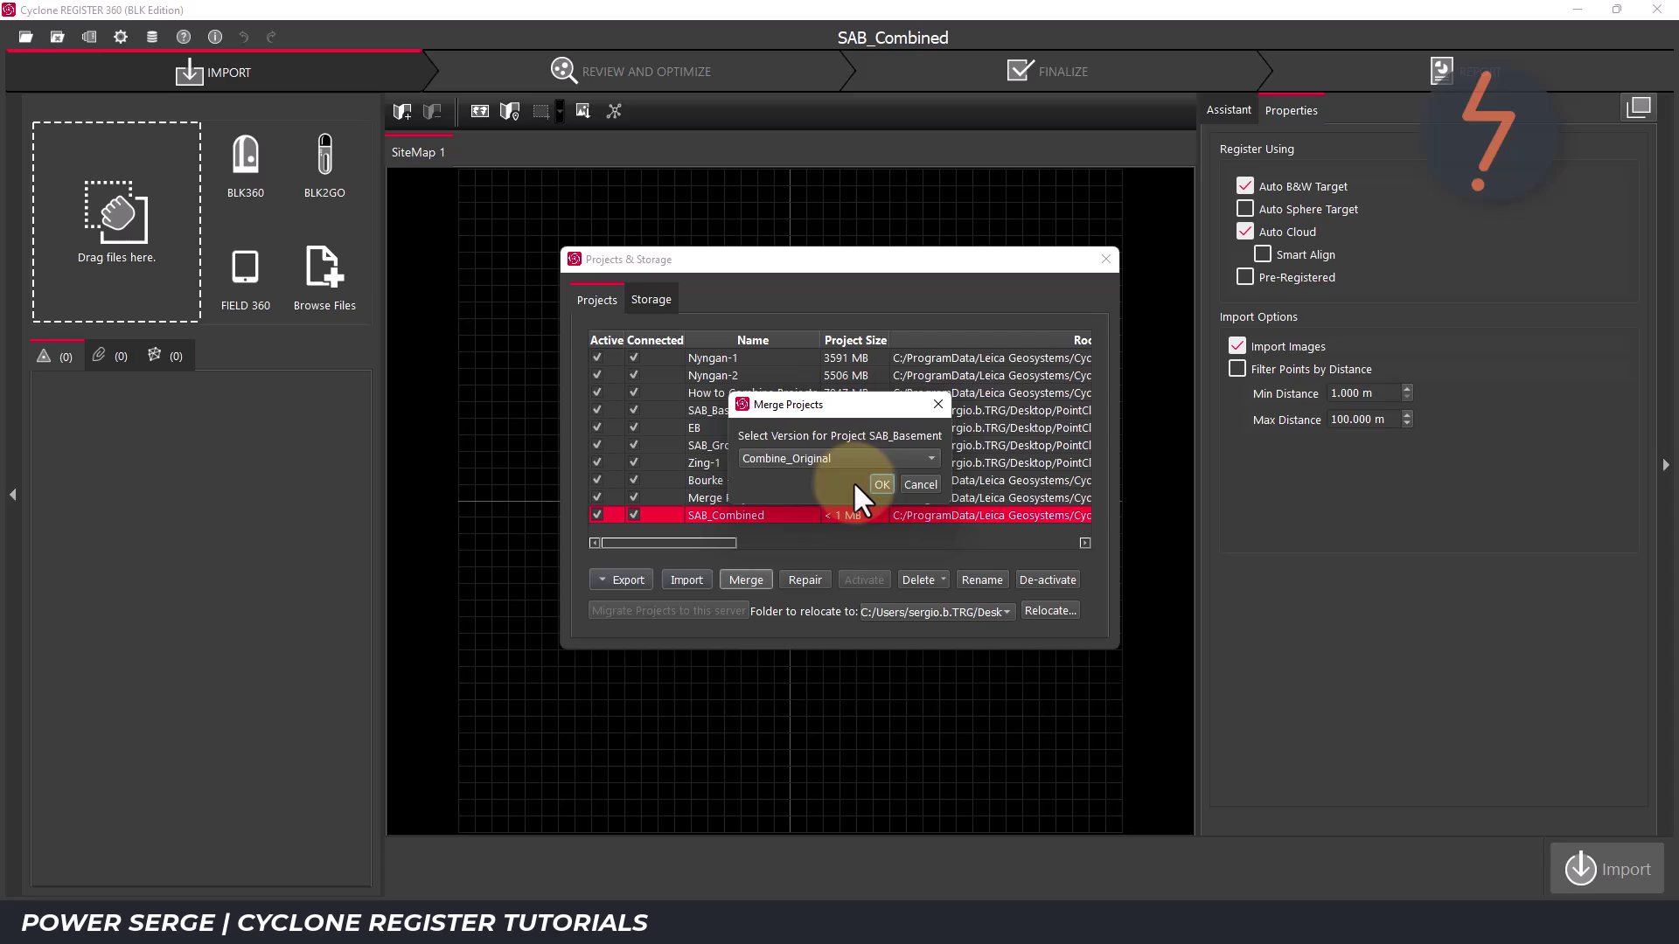
{"action": "left_click", "coordinate": [881, 485]}
{"action": "left_click", "coordinate": [862, 477]}
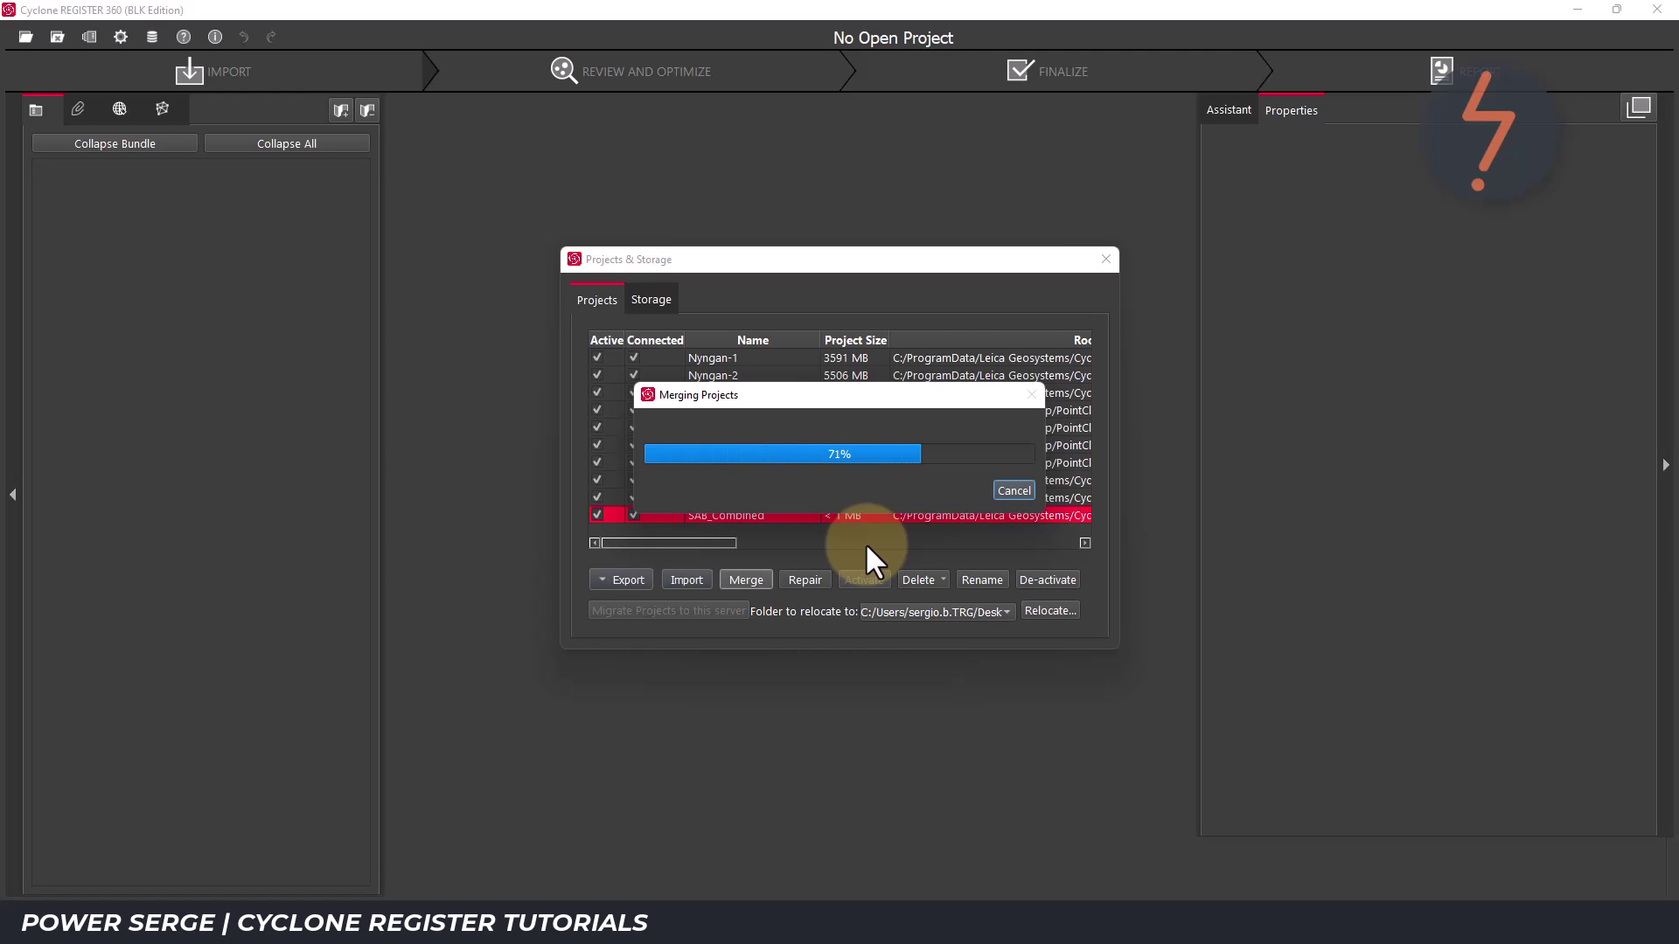
Step: Acknowledge the finished merge, close Projects & Storage, and reopen SAB_Combined from Recently Used
{"action": "left_click", "coordinate": [966, 477]}
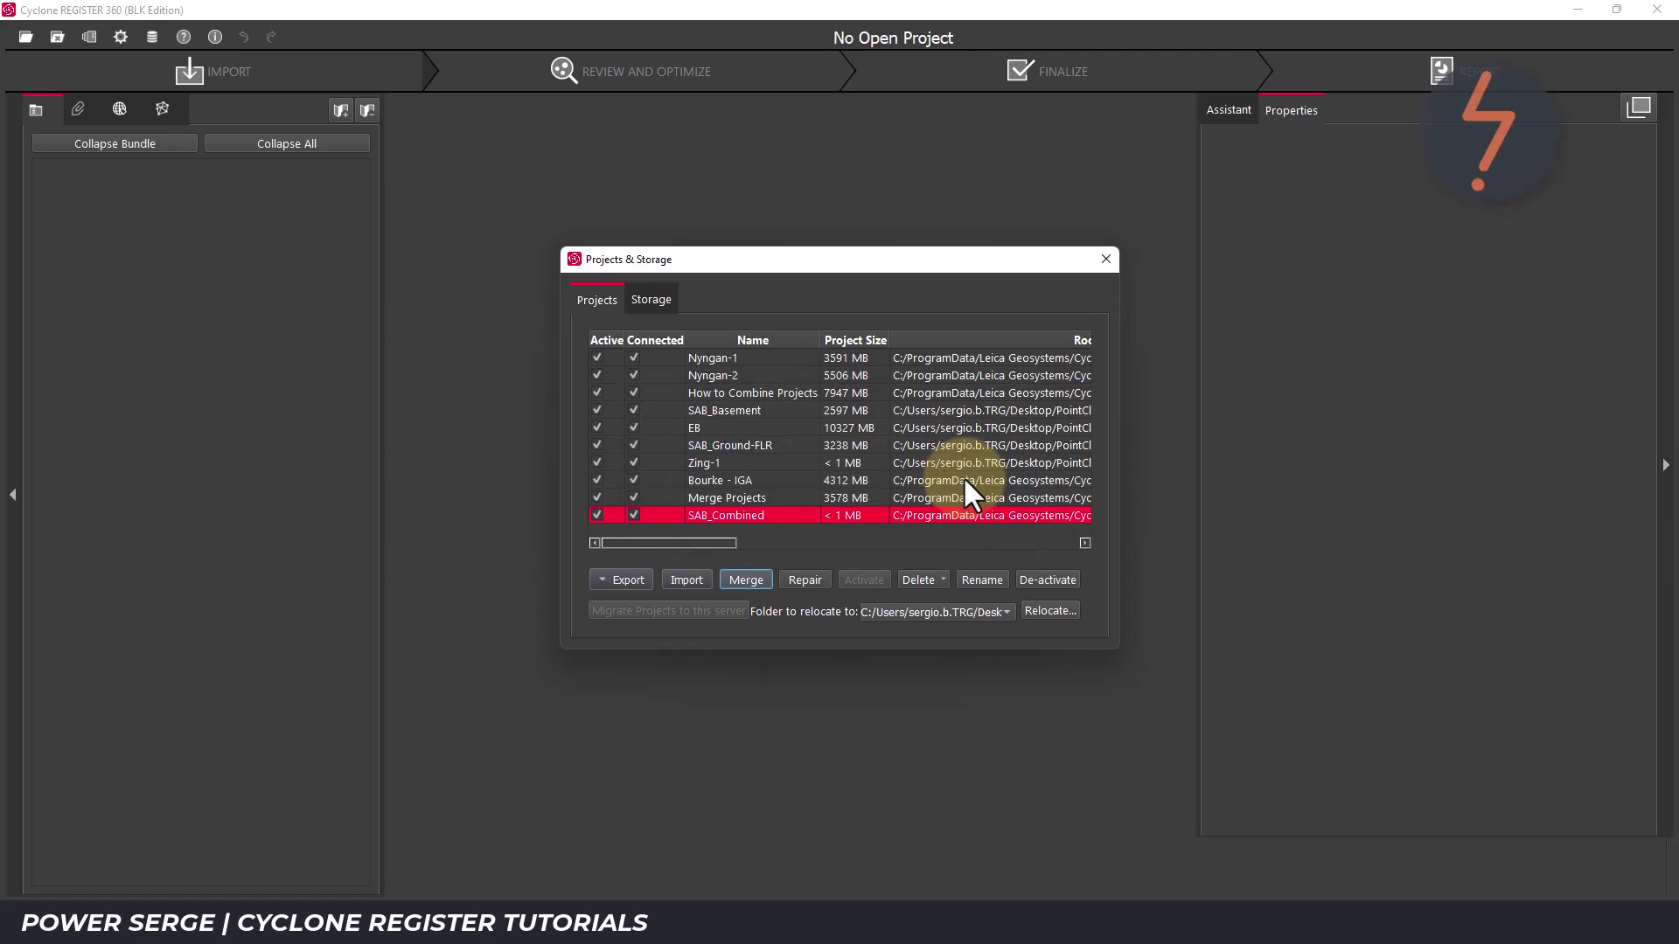
{"action": "left_click", "coordinate": [1105, 258]}
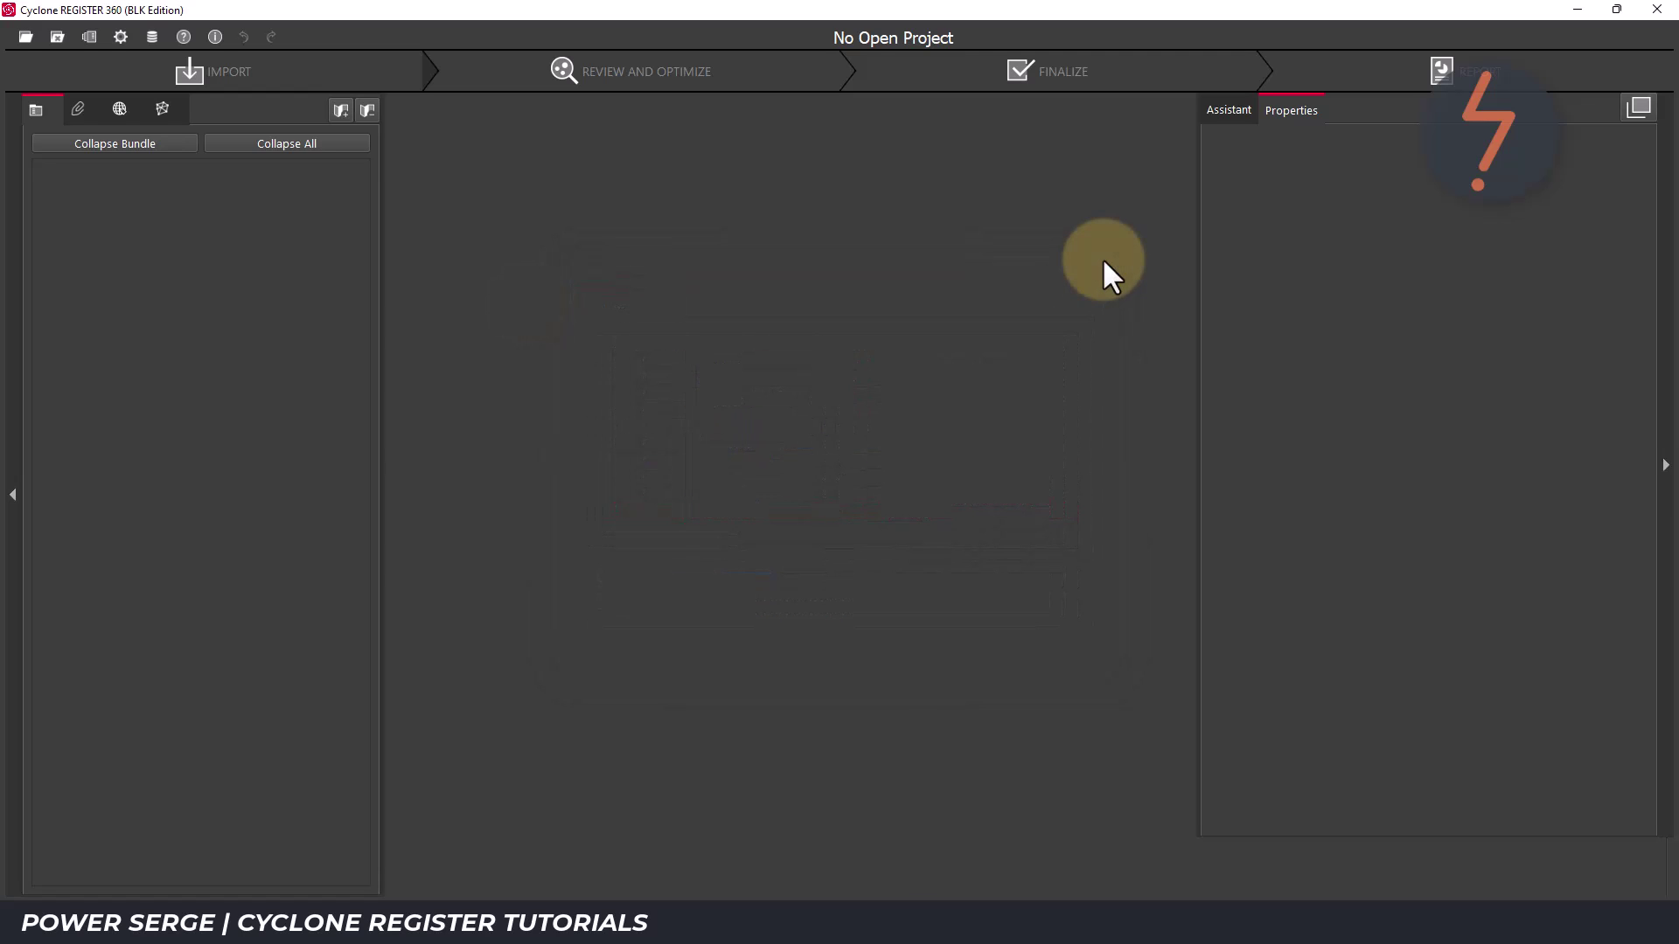
{"action": "left_click", "coordinate": [26, 37]}
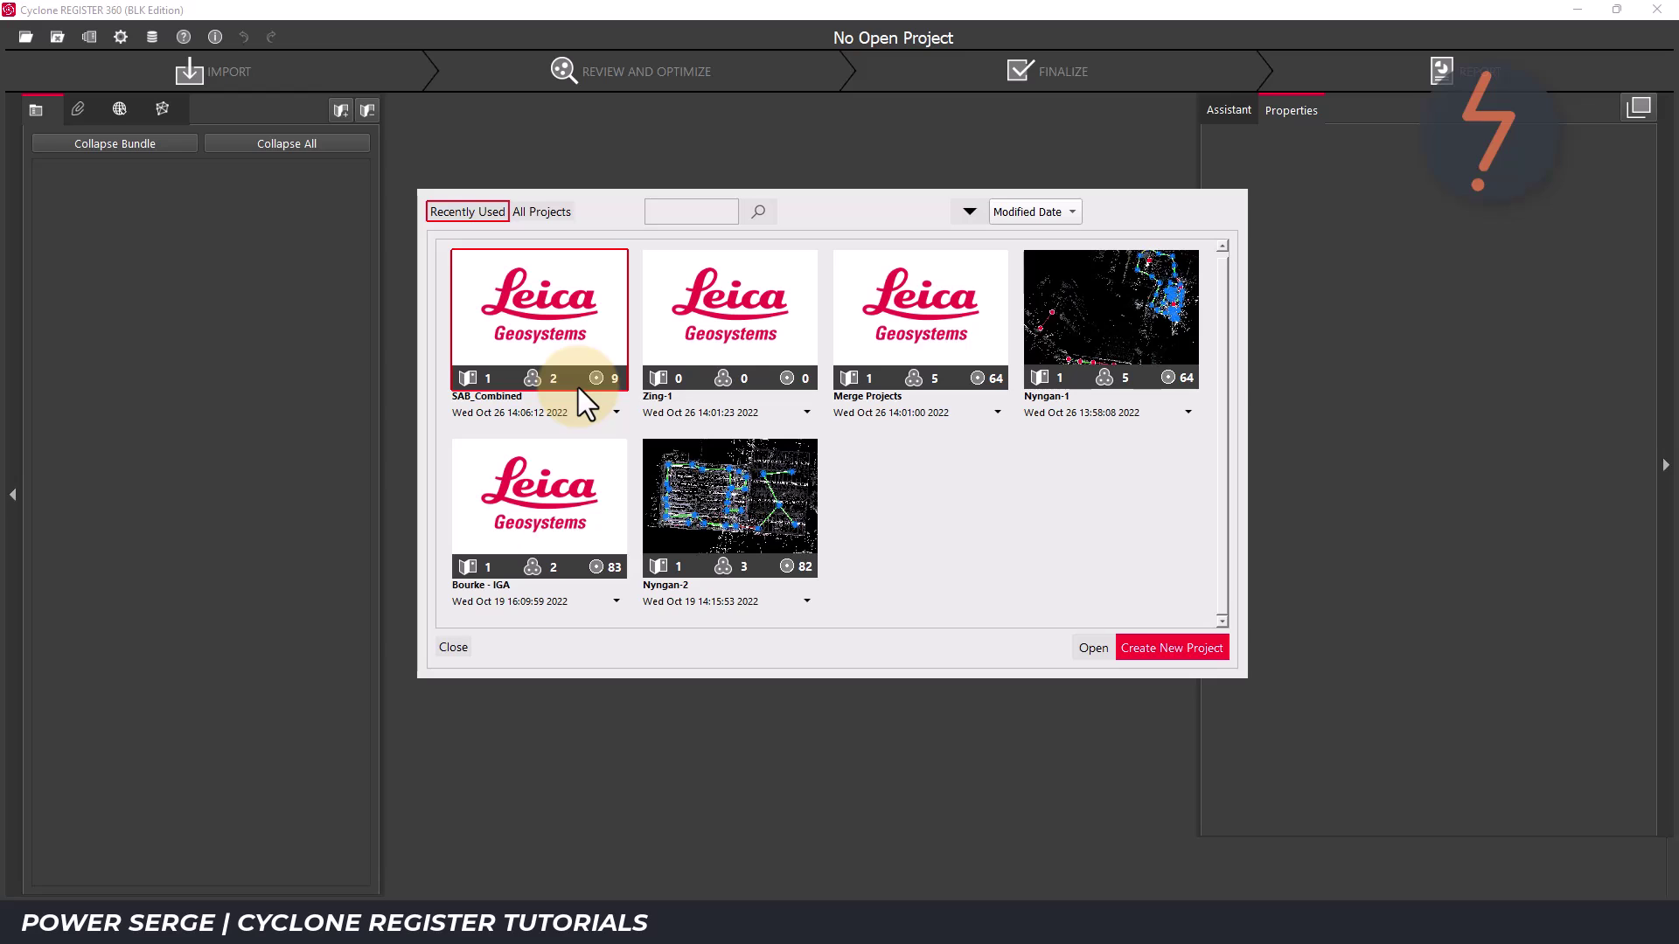
{"action": "left_click", "coordinate": [1093, 648]}
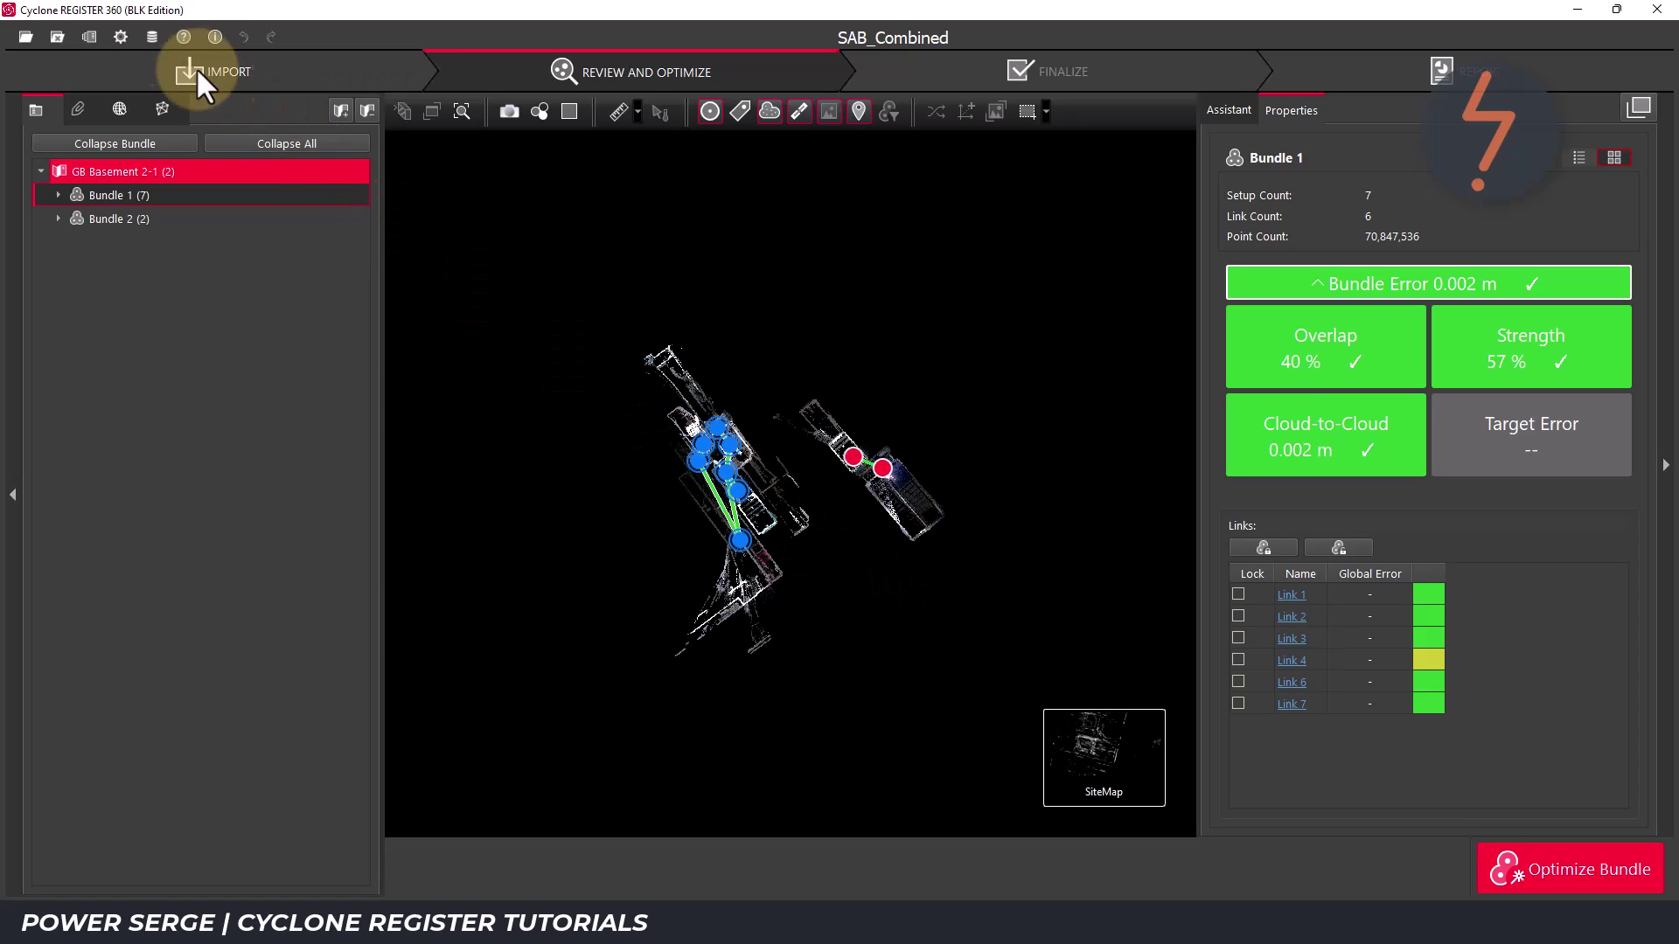
Step: Merge SAB_Ground-FLR's EB-Zing_Original version into SAB_Combined through Projects & Storage
{"action": "left_click", "coordinate": [152, 36]}
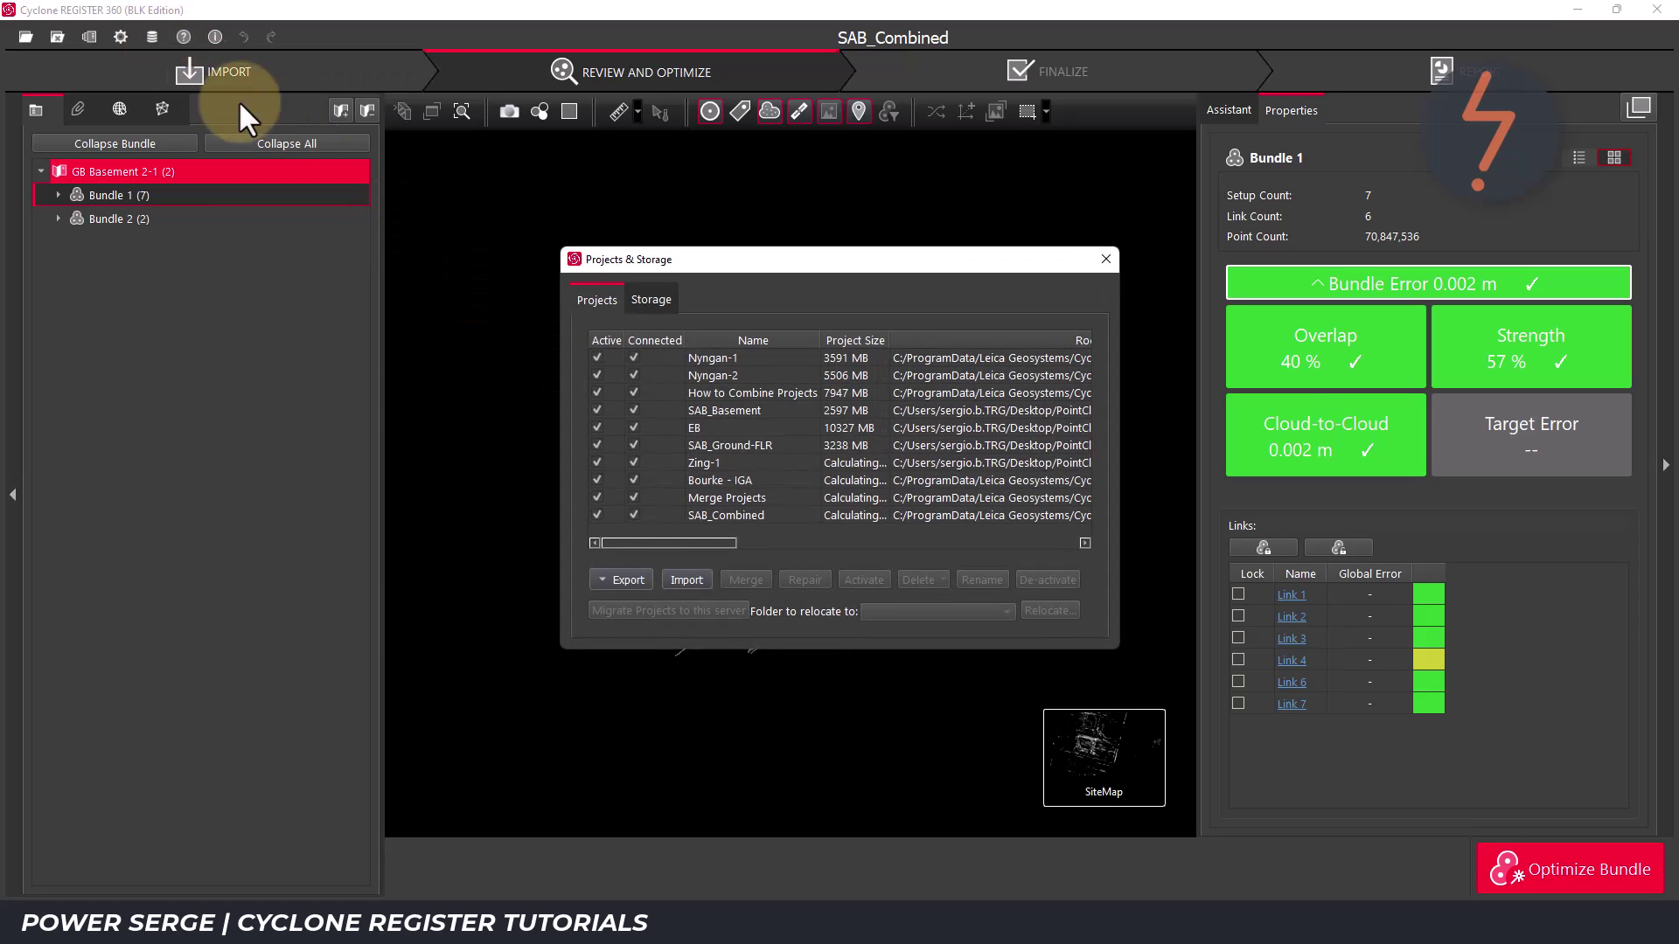
{"action": "left_click", "coordinate": [770, 516]}
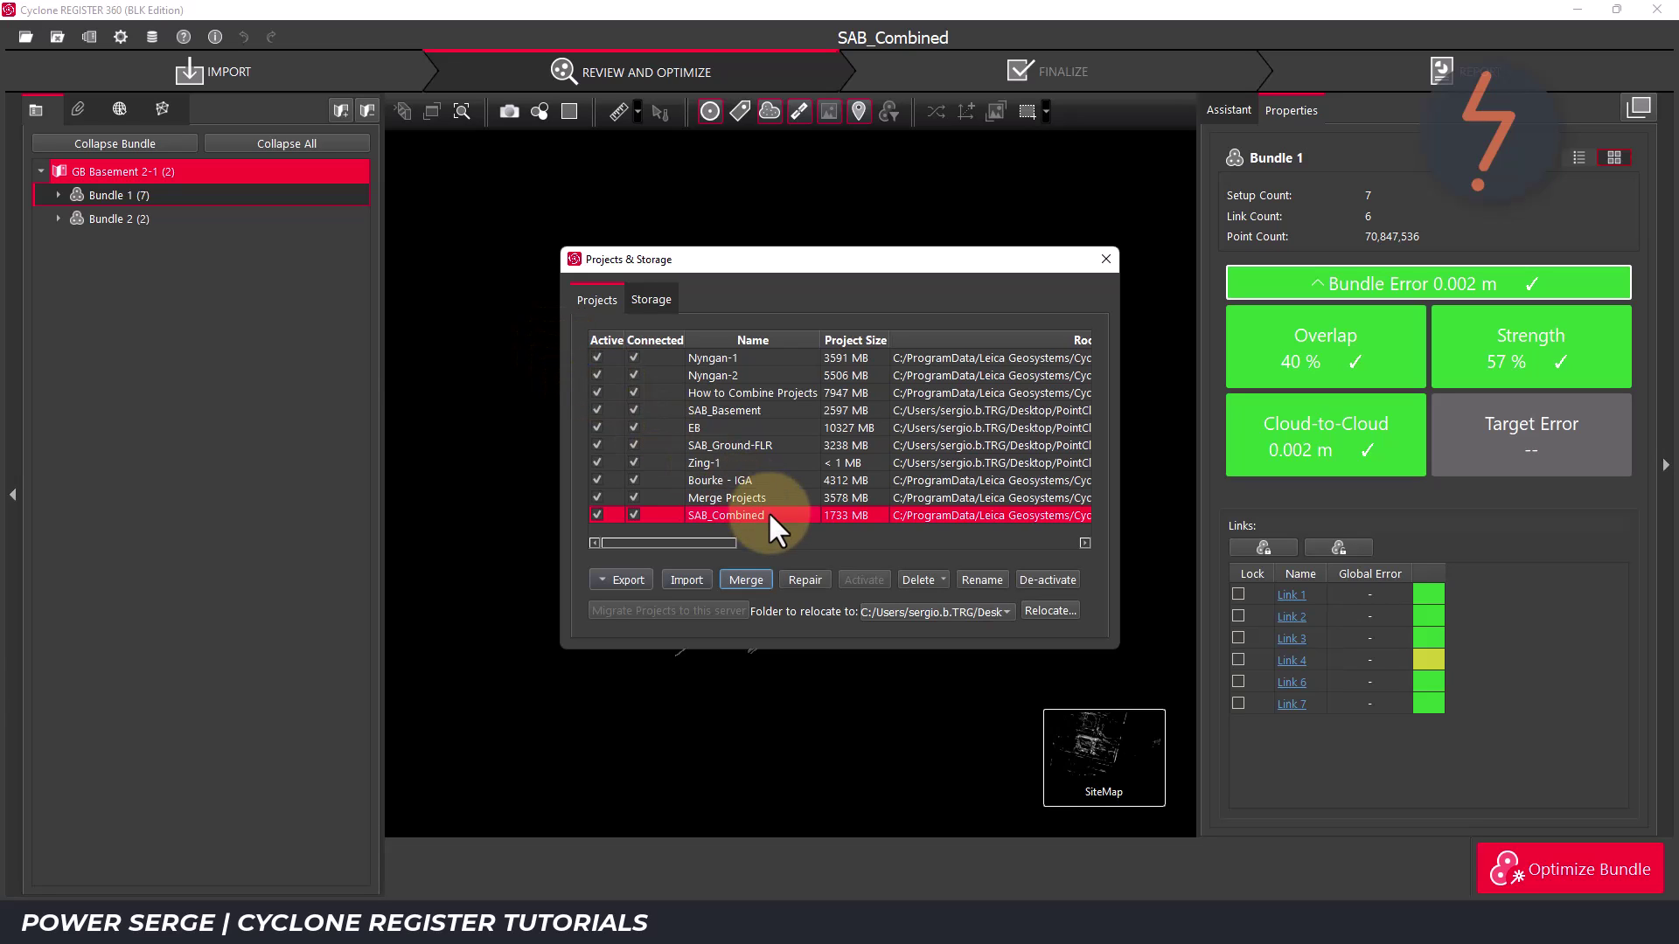
{"action": "left_click", "coordinate": [757, 575]}
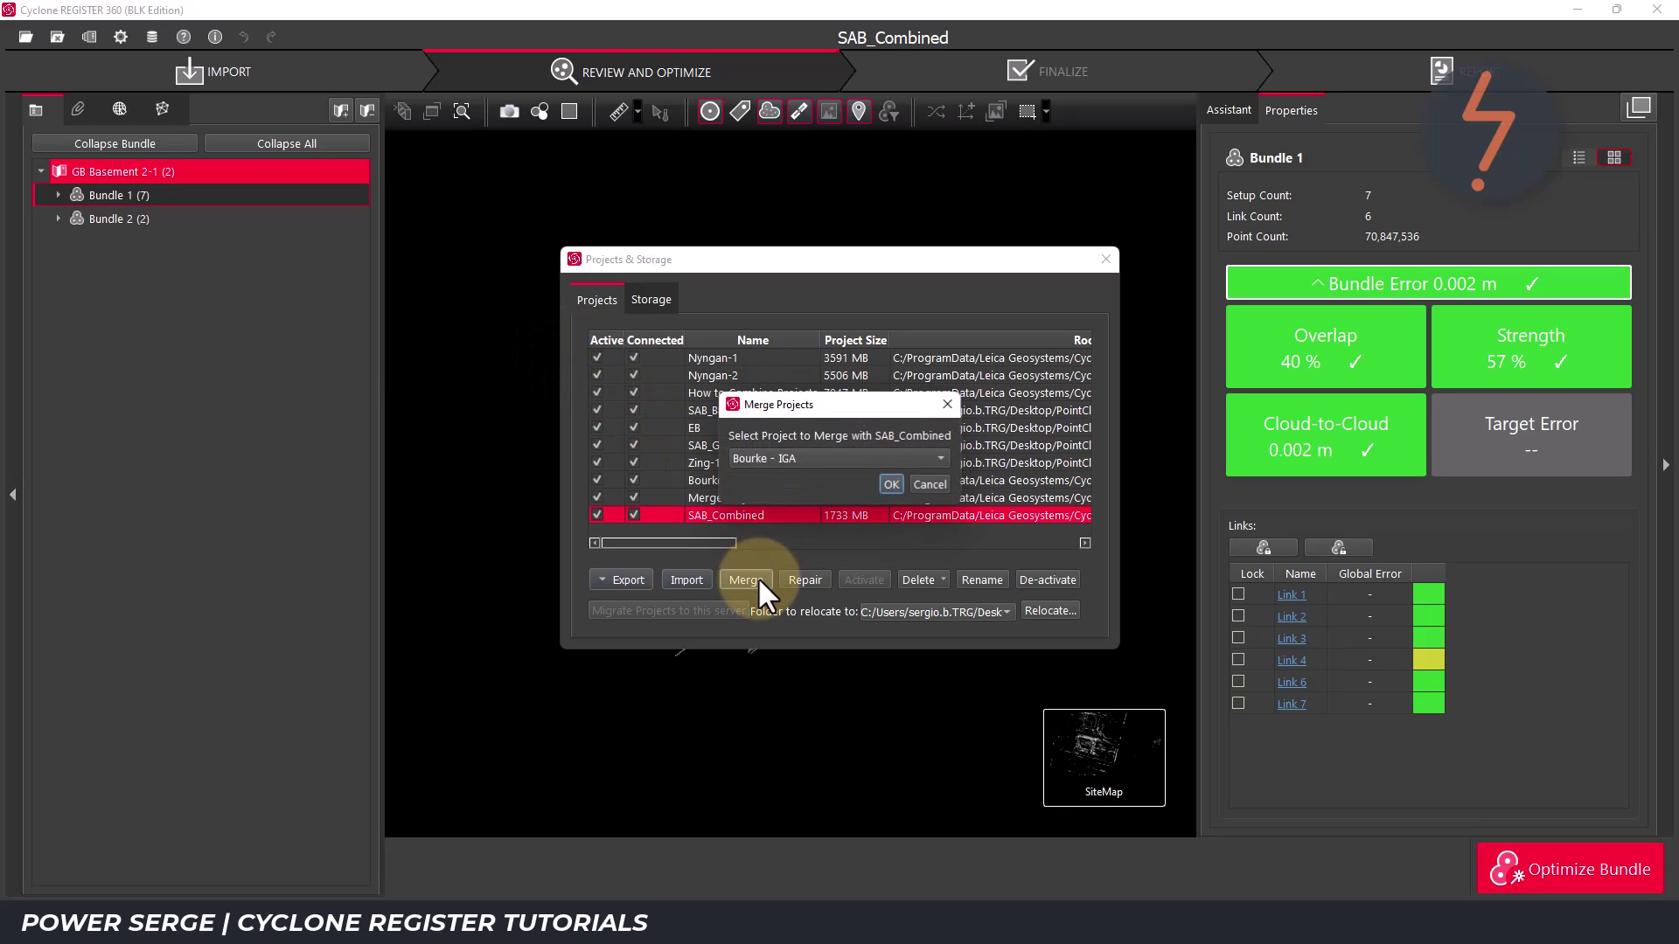
{"action": "left_click", "coordinate": [831, 458]}
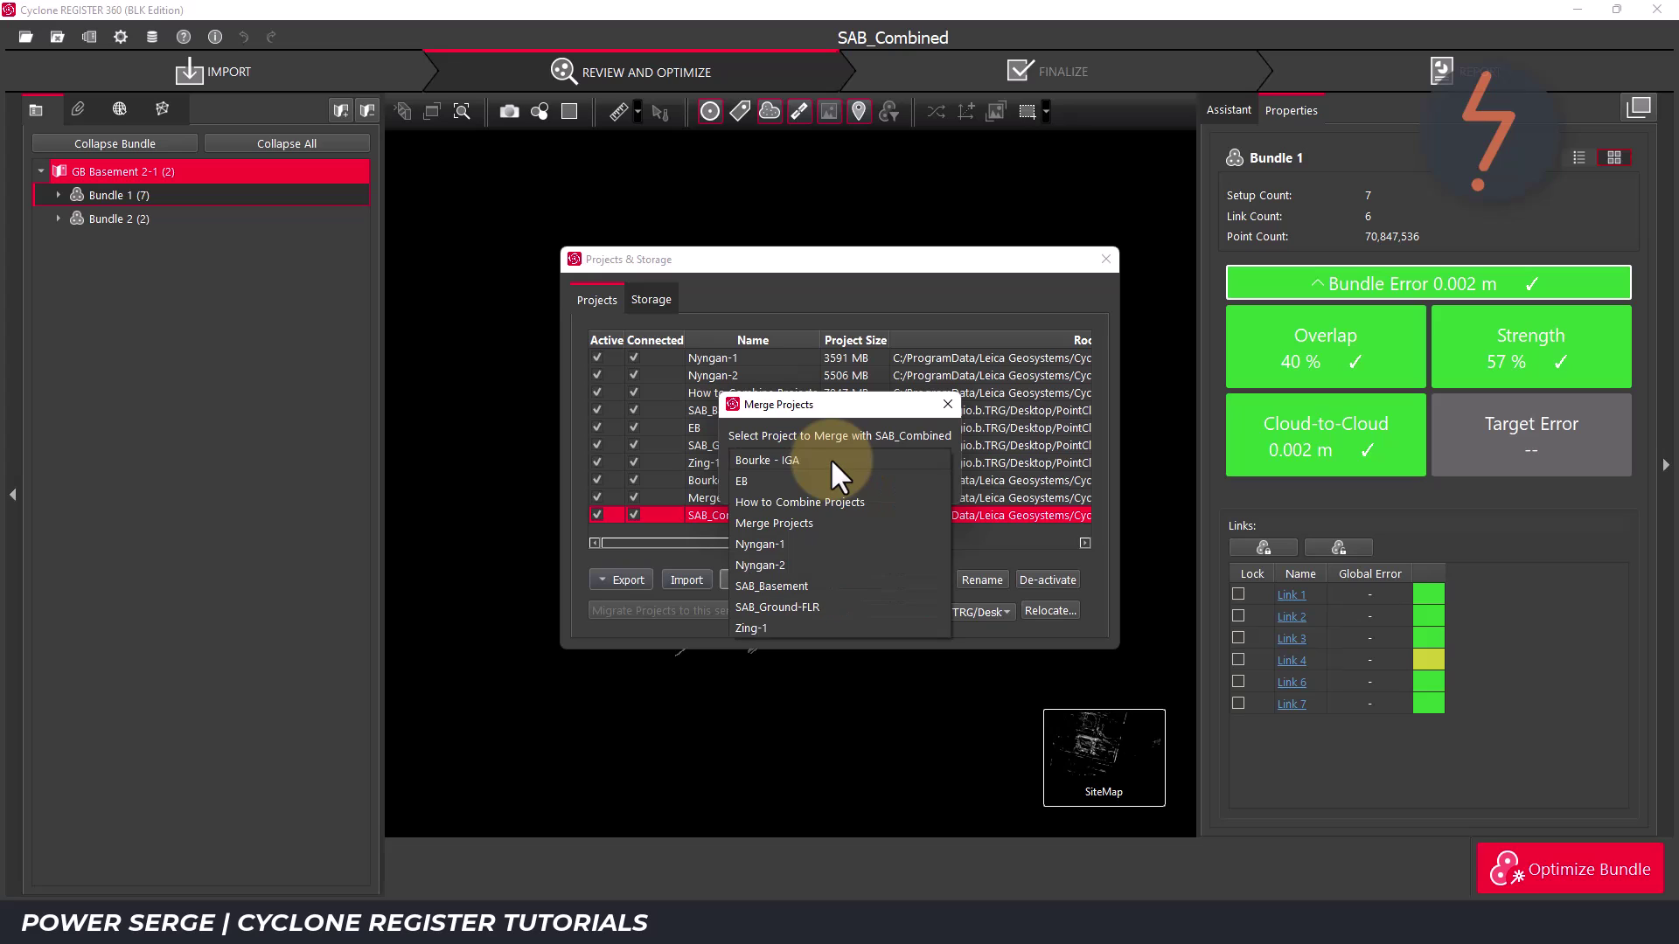
{"action": "left_click", "coordinate": [808, 607]}
{"action": "left_click", "coordinate": [890, 485]}
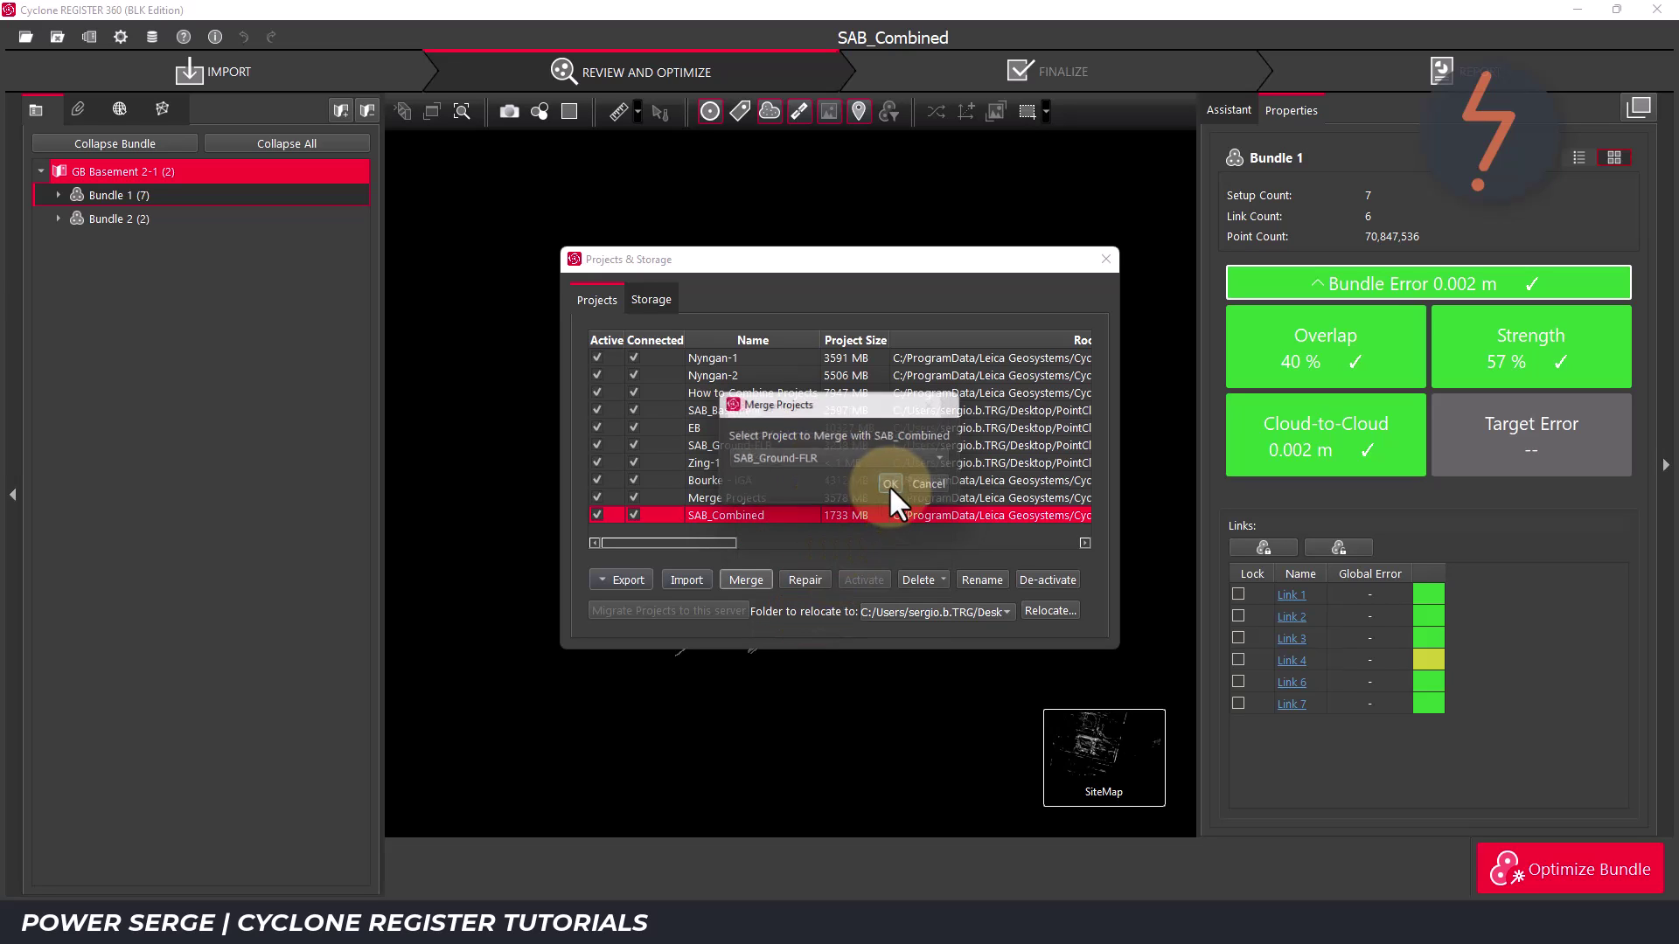
{"action": "left_click", "coordinate": [852, 462]}
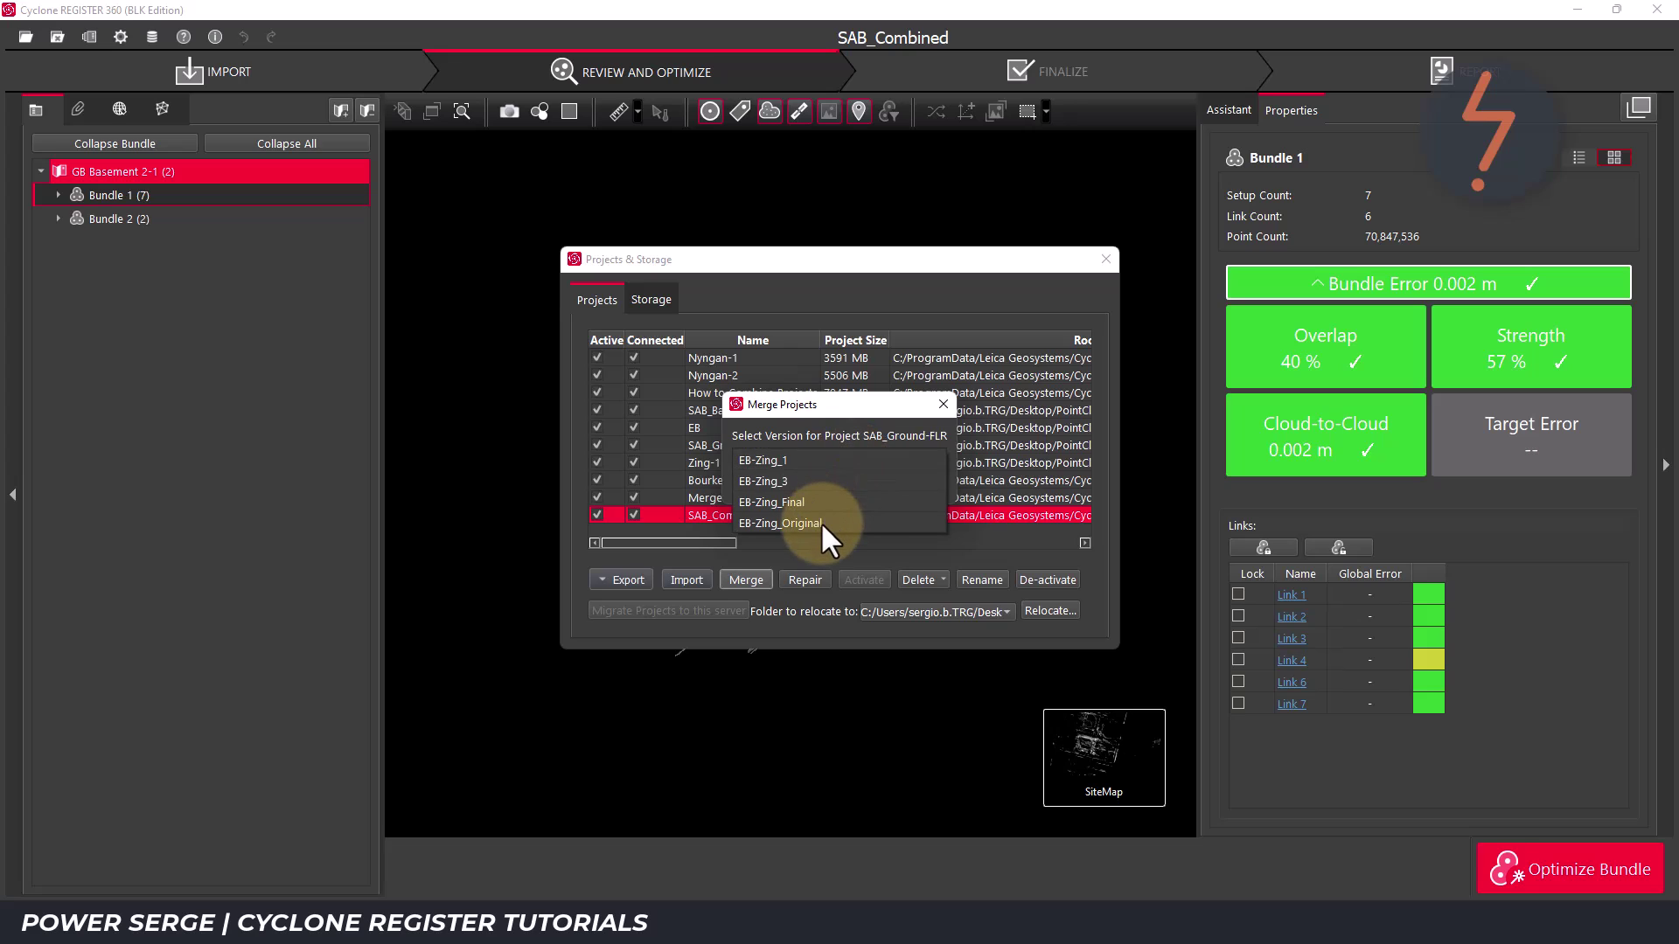
{"action": "left_click", "coordinate": [820, 521]}
{"action": "left_click", "coordinate": [884, 485]}
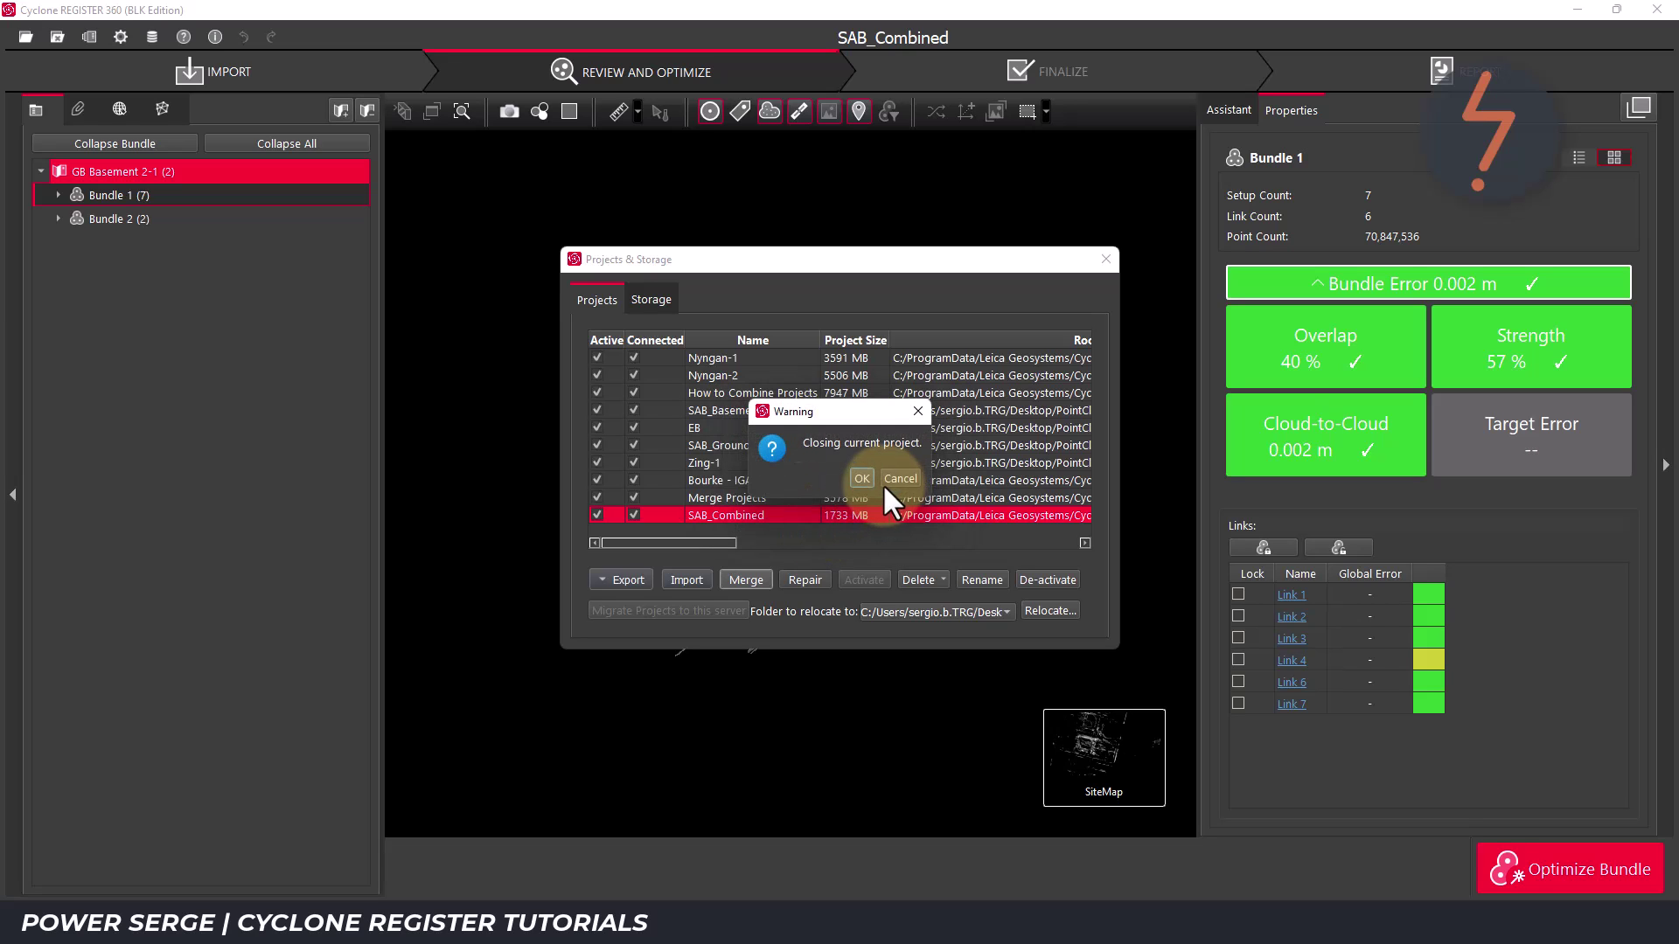
{"action": "left_click", "coordinate": [861, 478]}
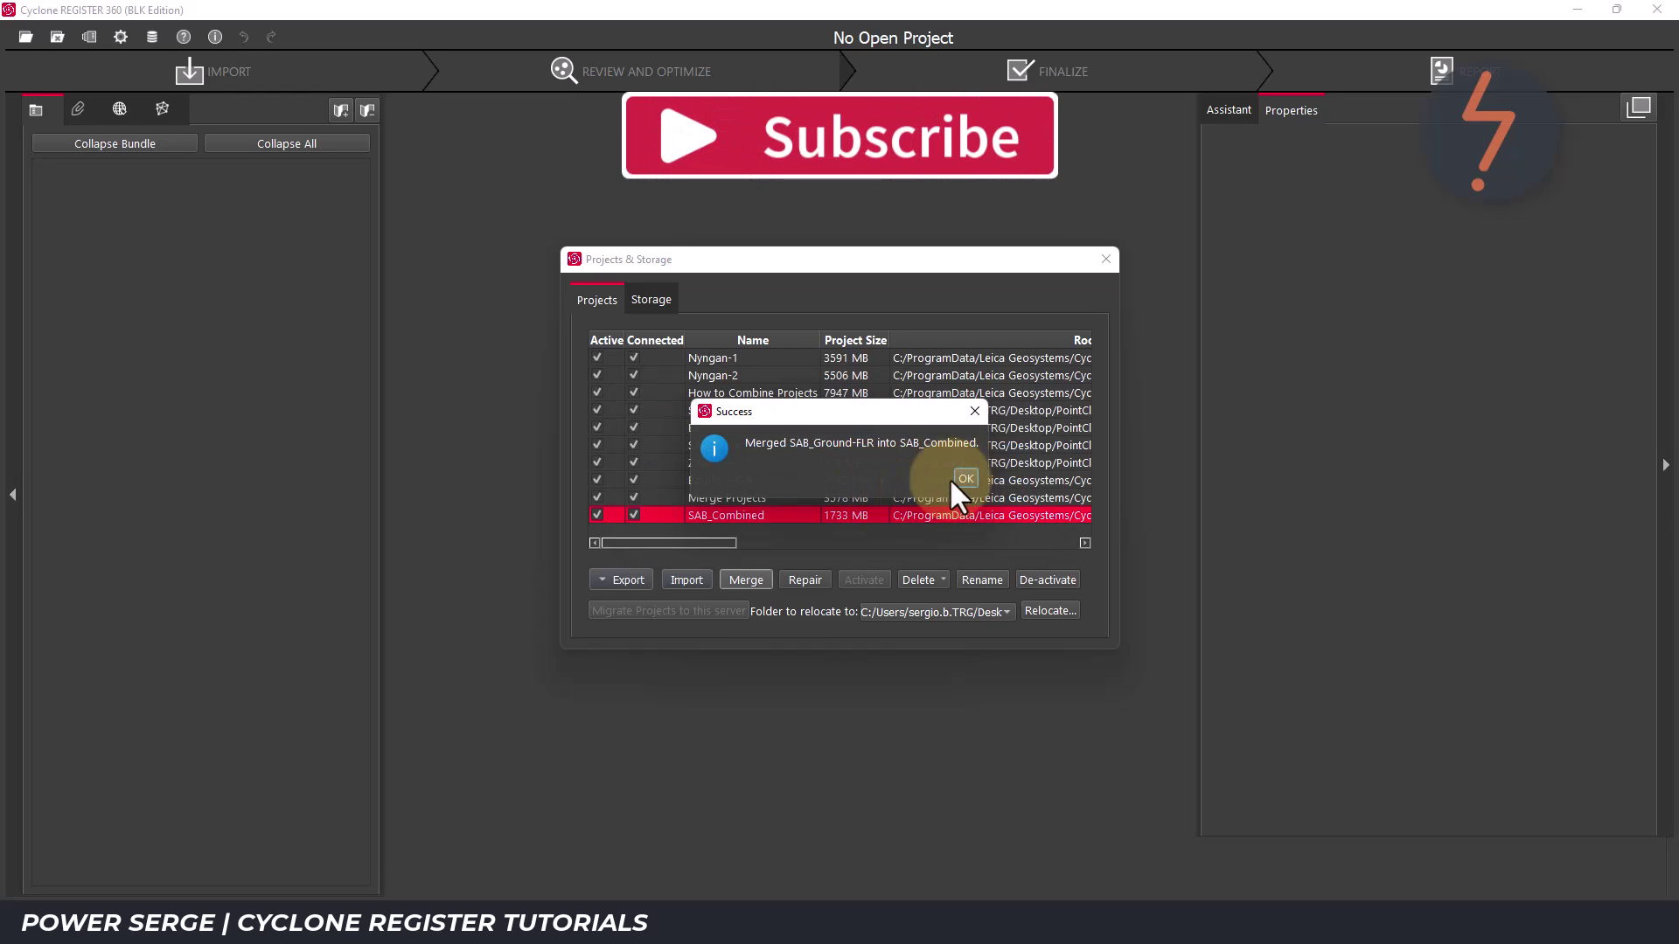
Step: Acknowledge the successful merge, close the storage manager and list recent projects
{"action": "left_click", "coordinate": [966, 477]}
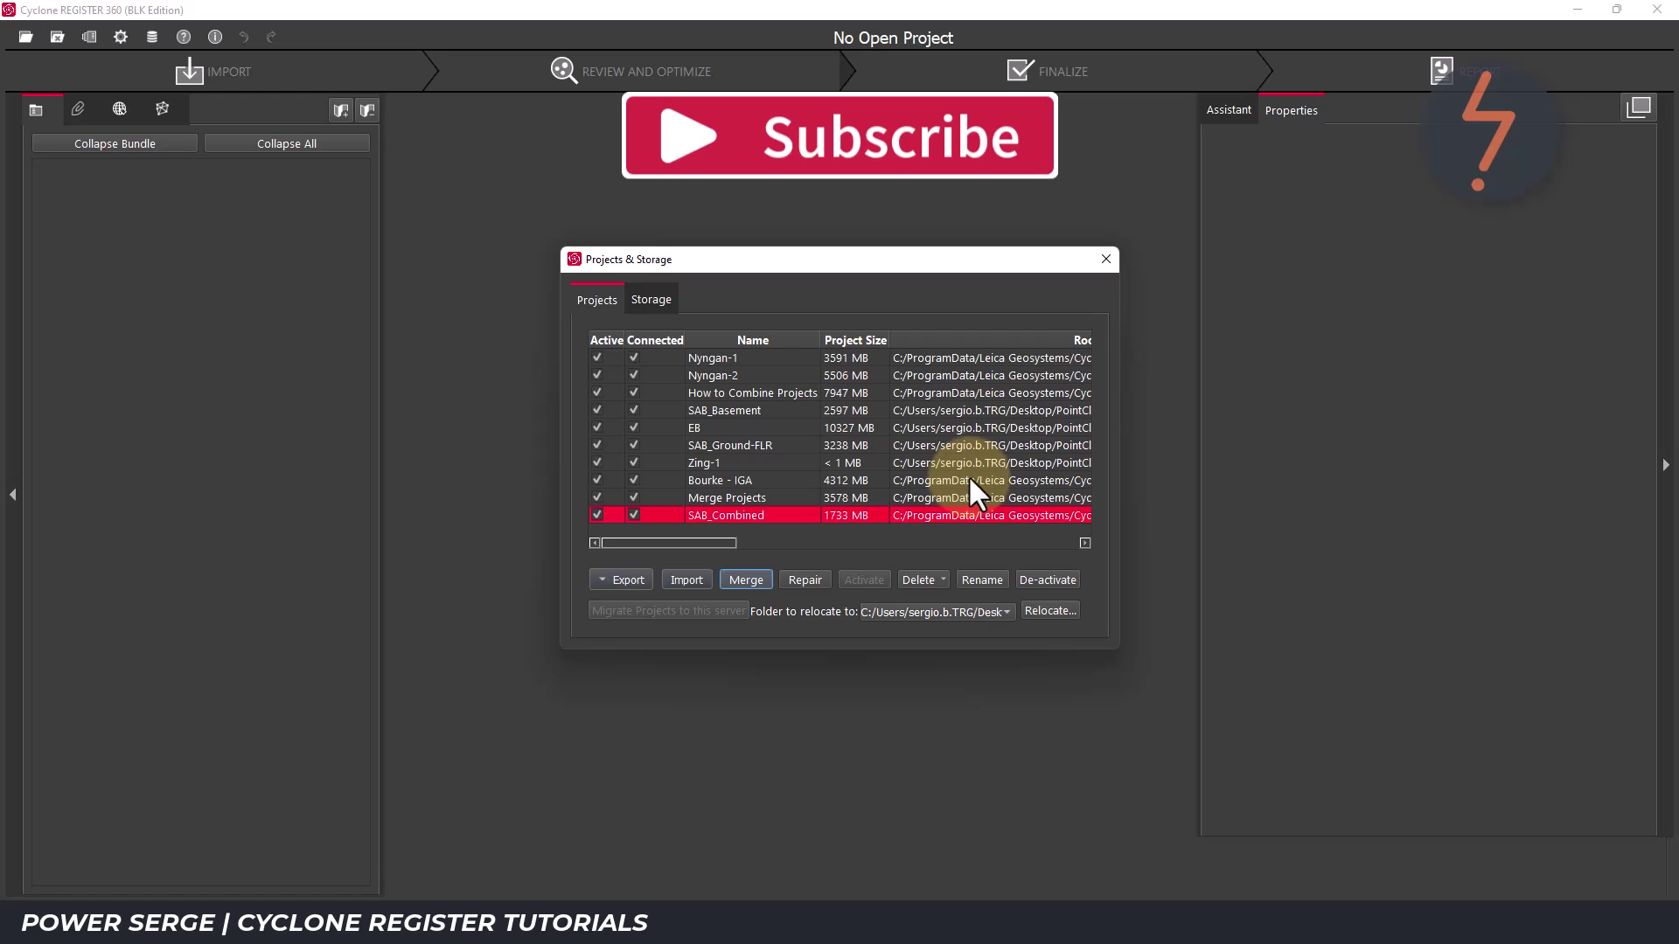
{"action": "left_click", "coordinate": [1105, 260]}
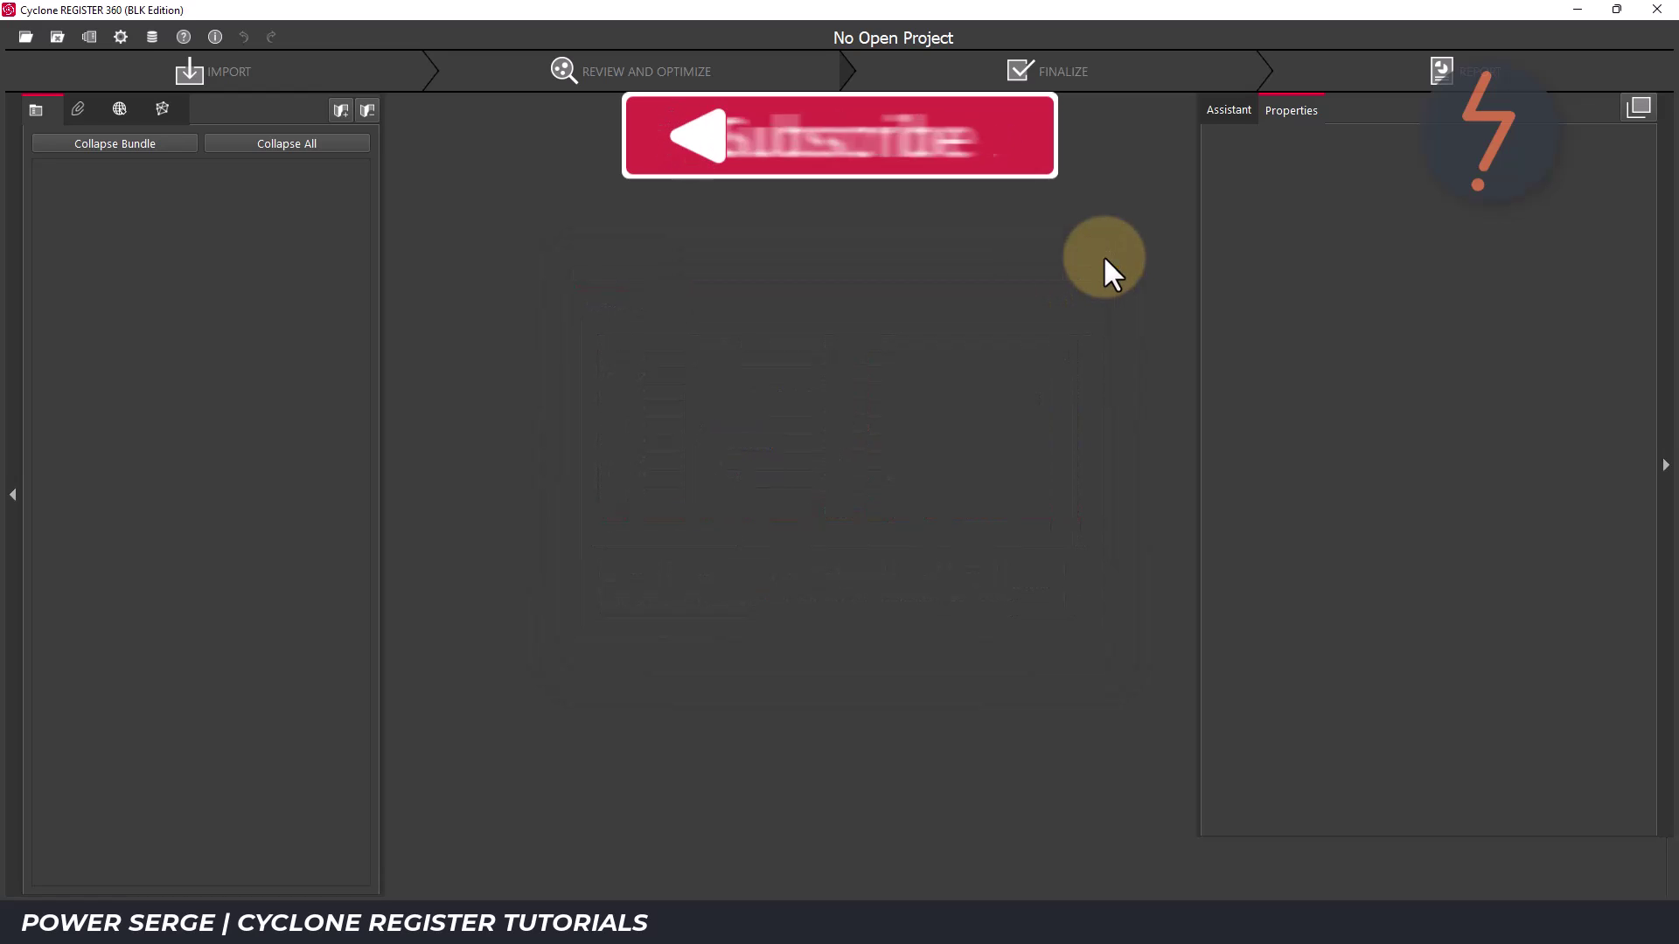
{"action": "left_click", "coordinate": [28, 37]}
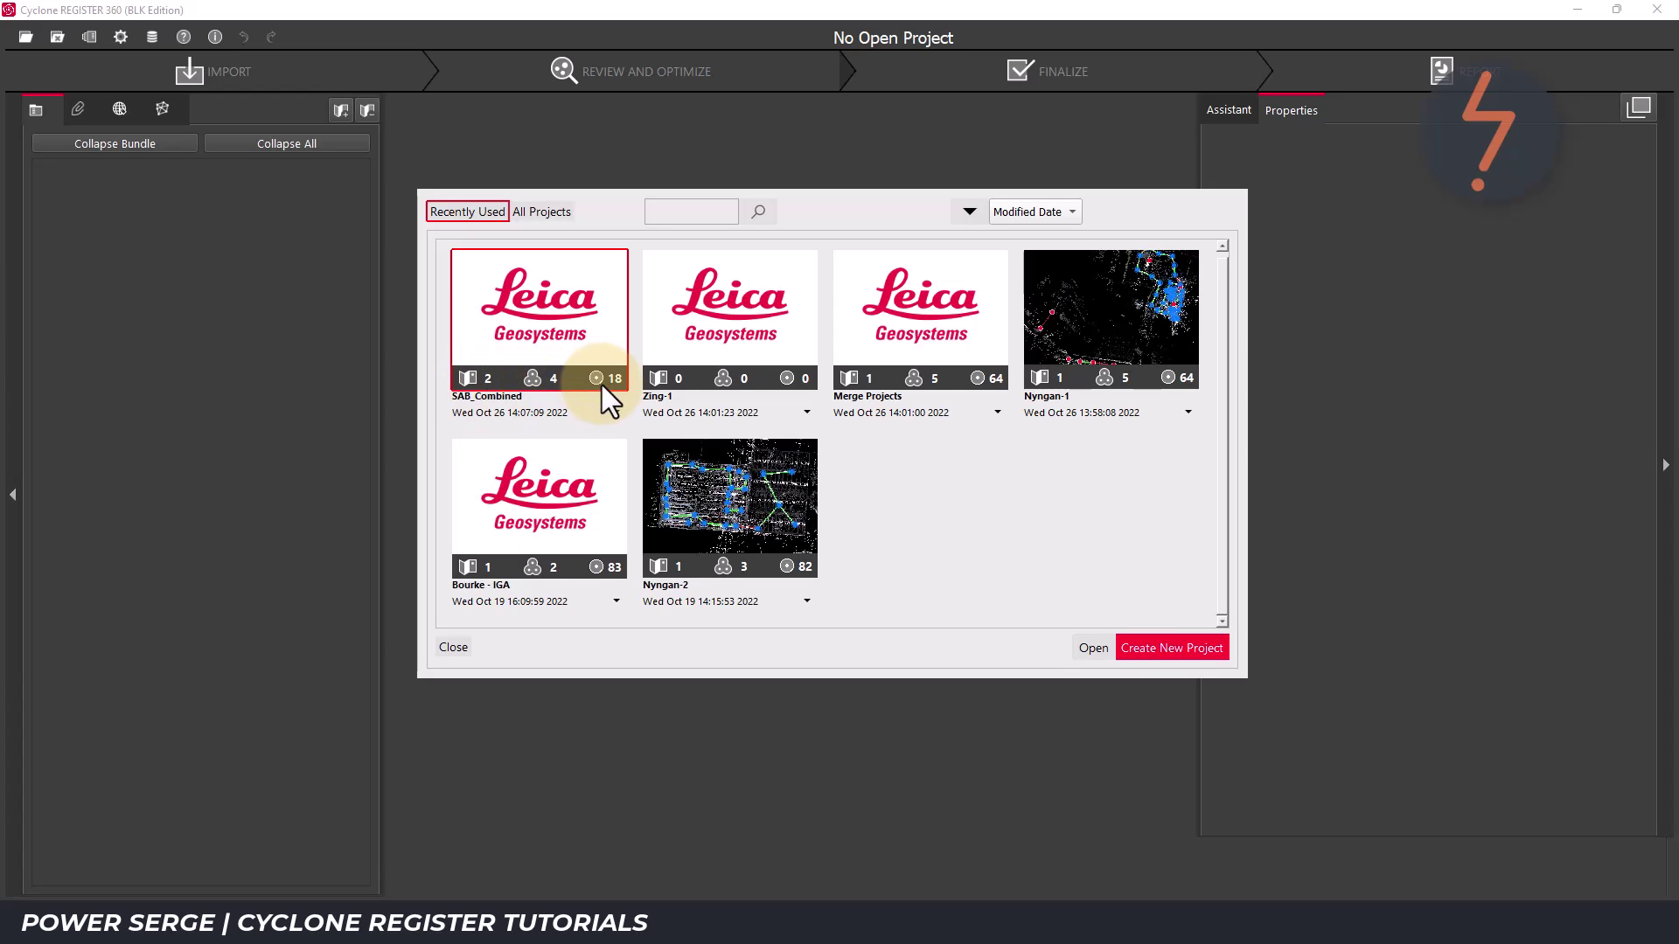
Step: Open SAB_Combined, collapse GB Basement 2-1 and select the GB Basement-1 sitemap
{"action": "left_click", "coordinate": [1097, 647]}
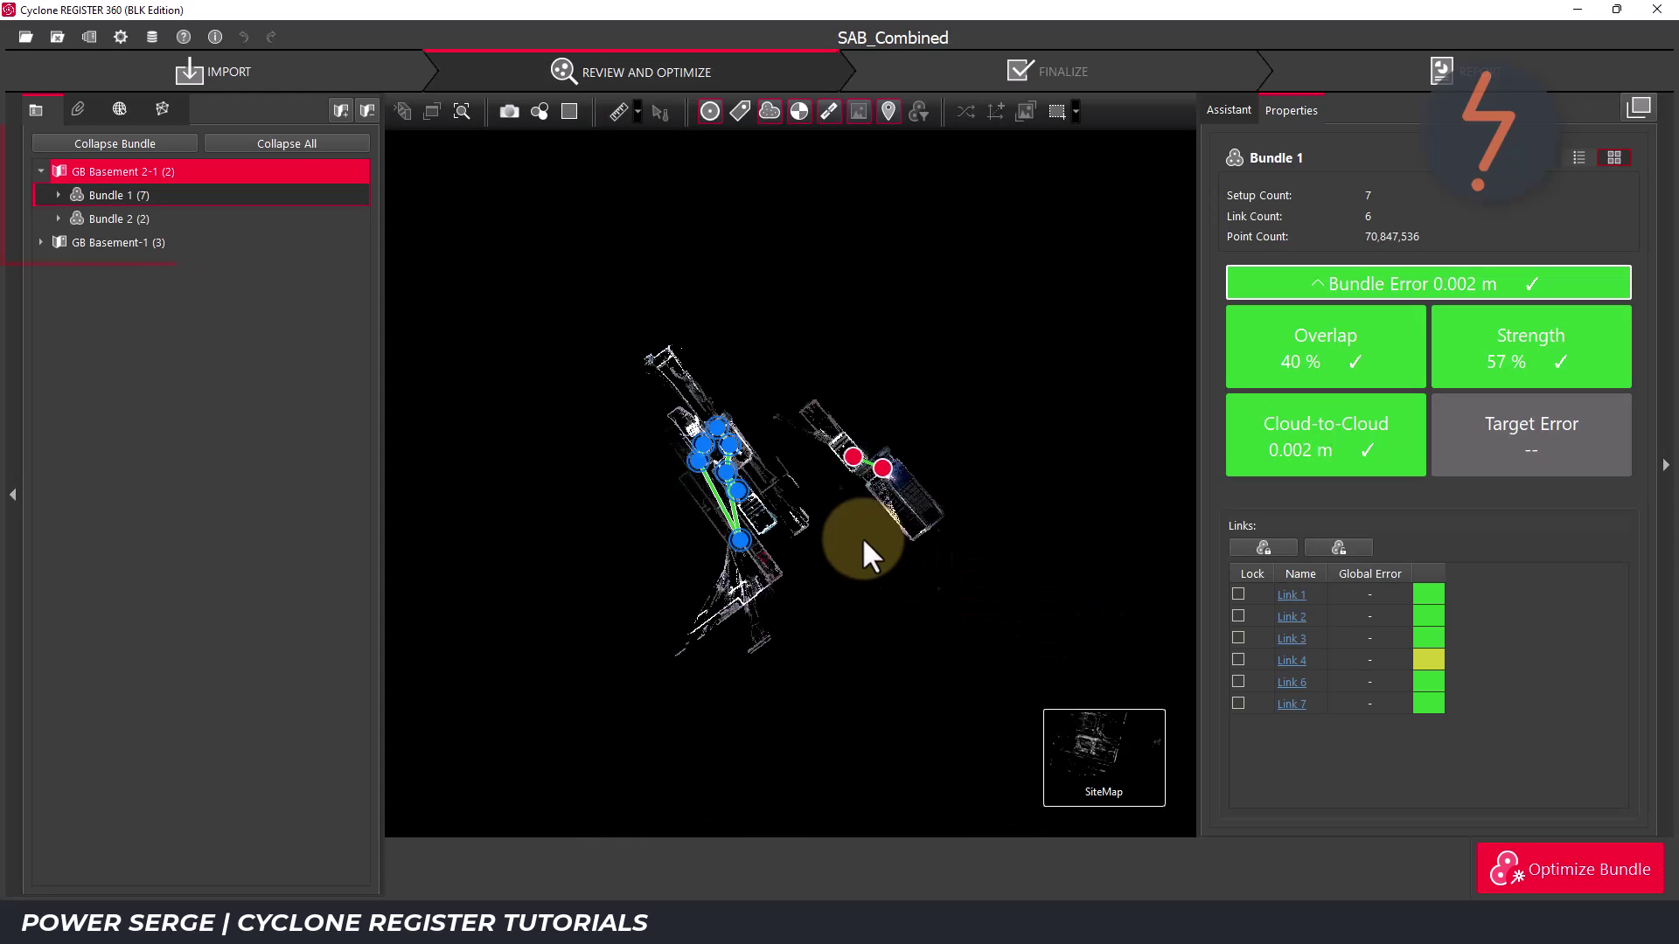
{"action": "left_click", "coordinate": [45, 170]}
{"action": "left_click", "coordinate": [128, 194]}
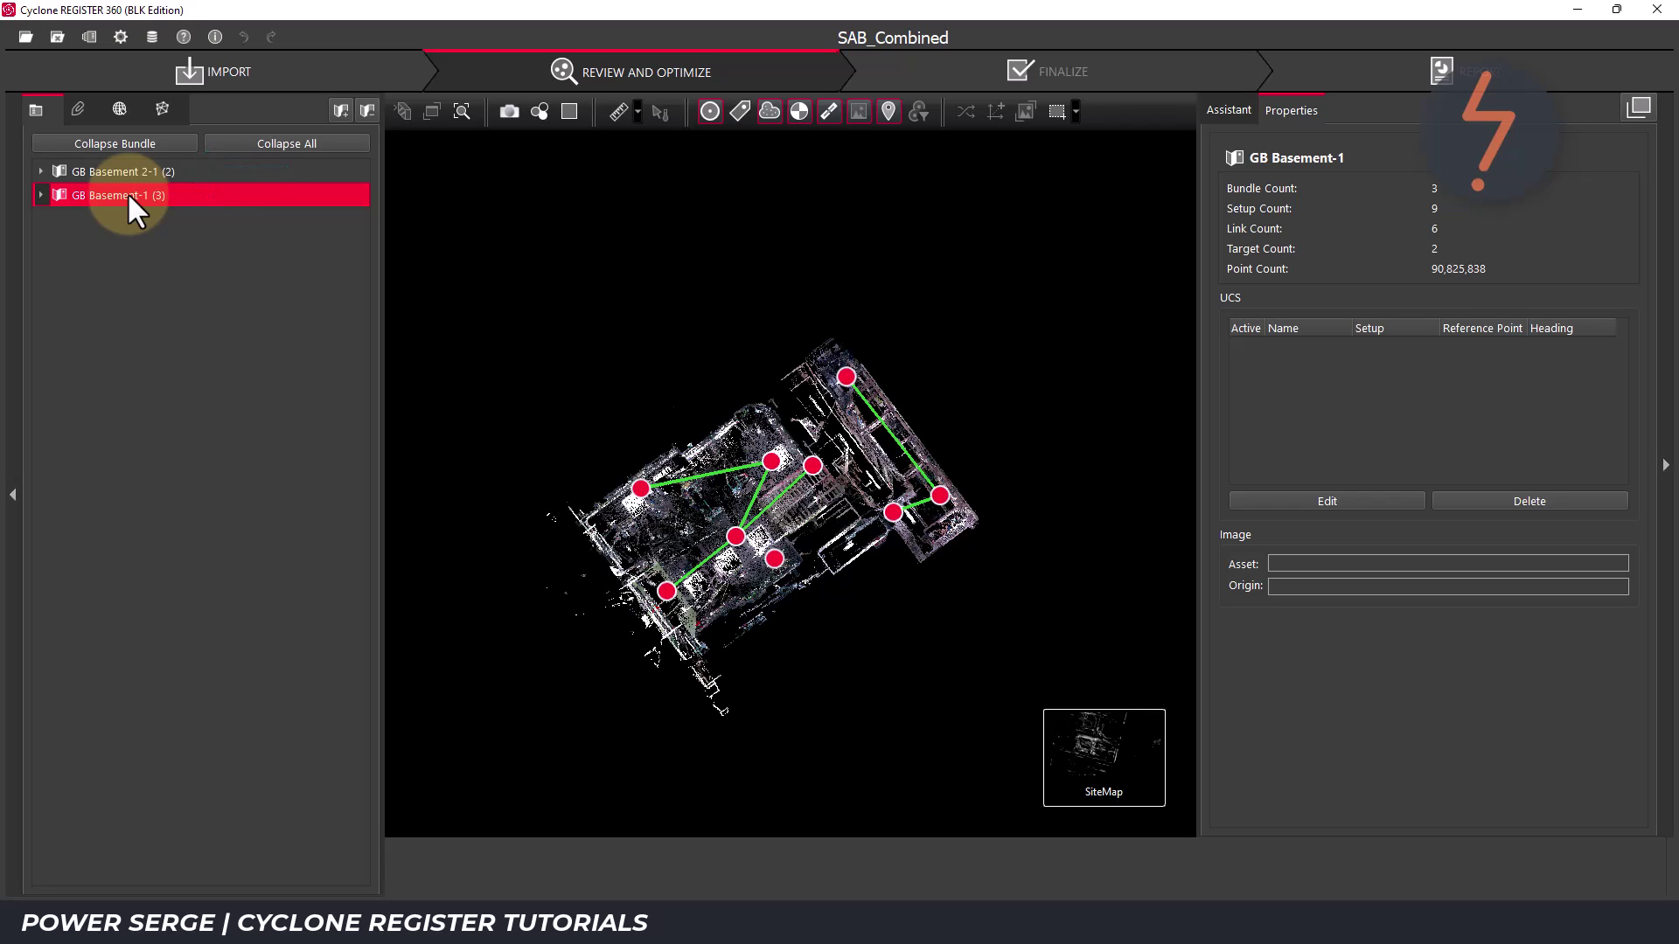
Step: Expand GB Basement-1 and inspect Bundle 3, Bundle 4 and GB Basement- Setup99
{"action": "left_click", "coordinate": [44, 195]}
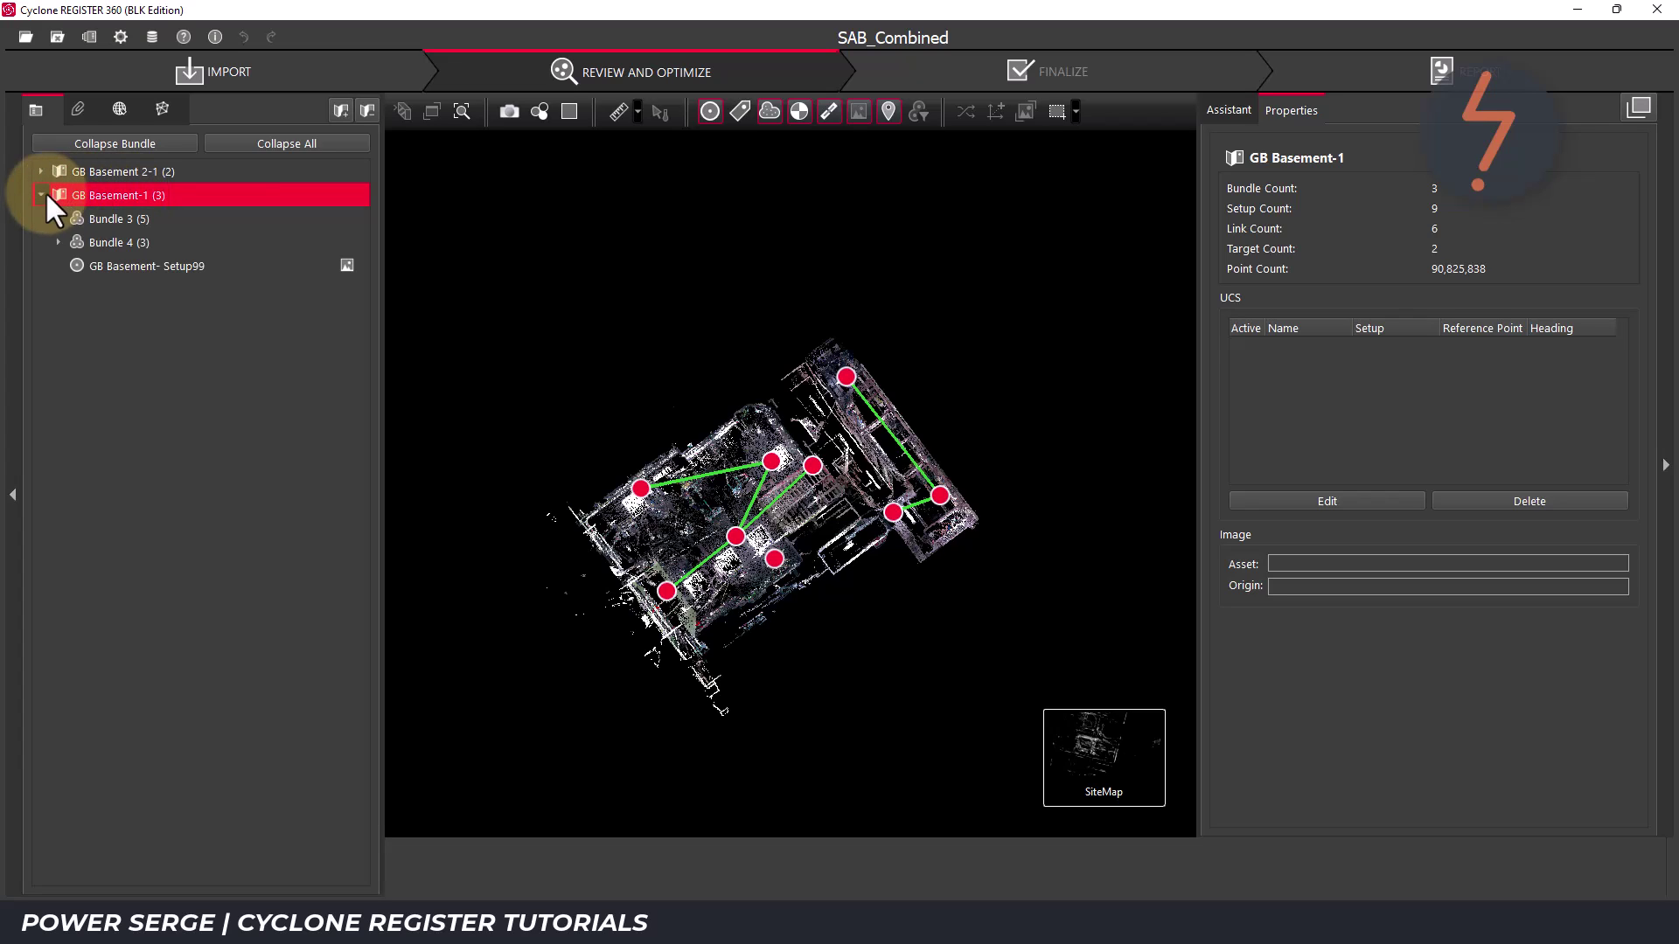
{"action": "left_click", "coordinate": [85, 220]}
{"action": "left_click", "coordinate": [115, 243]}
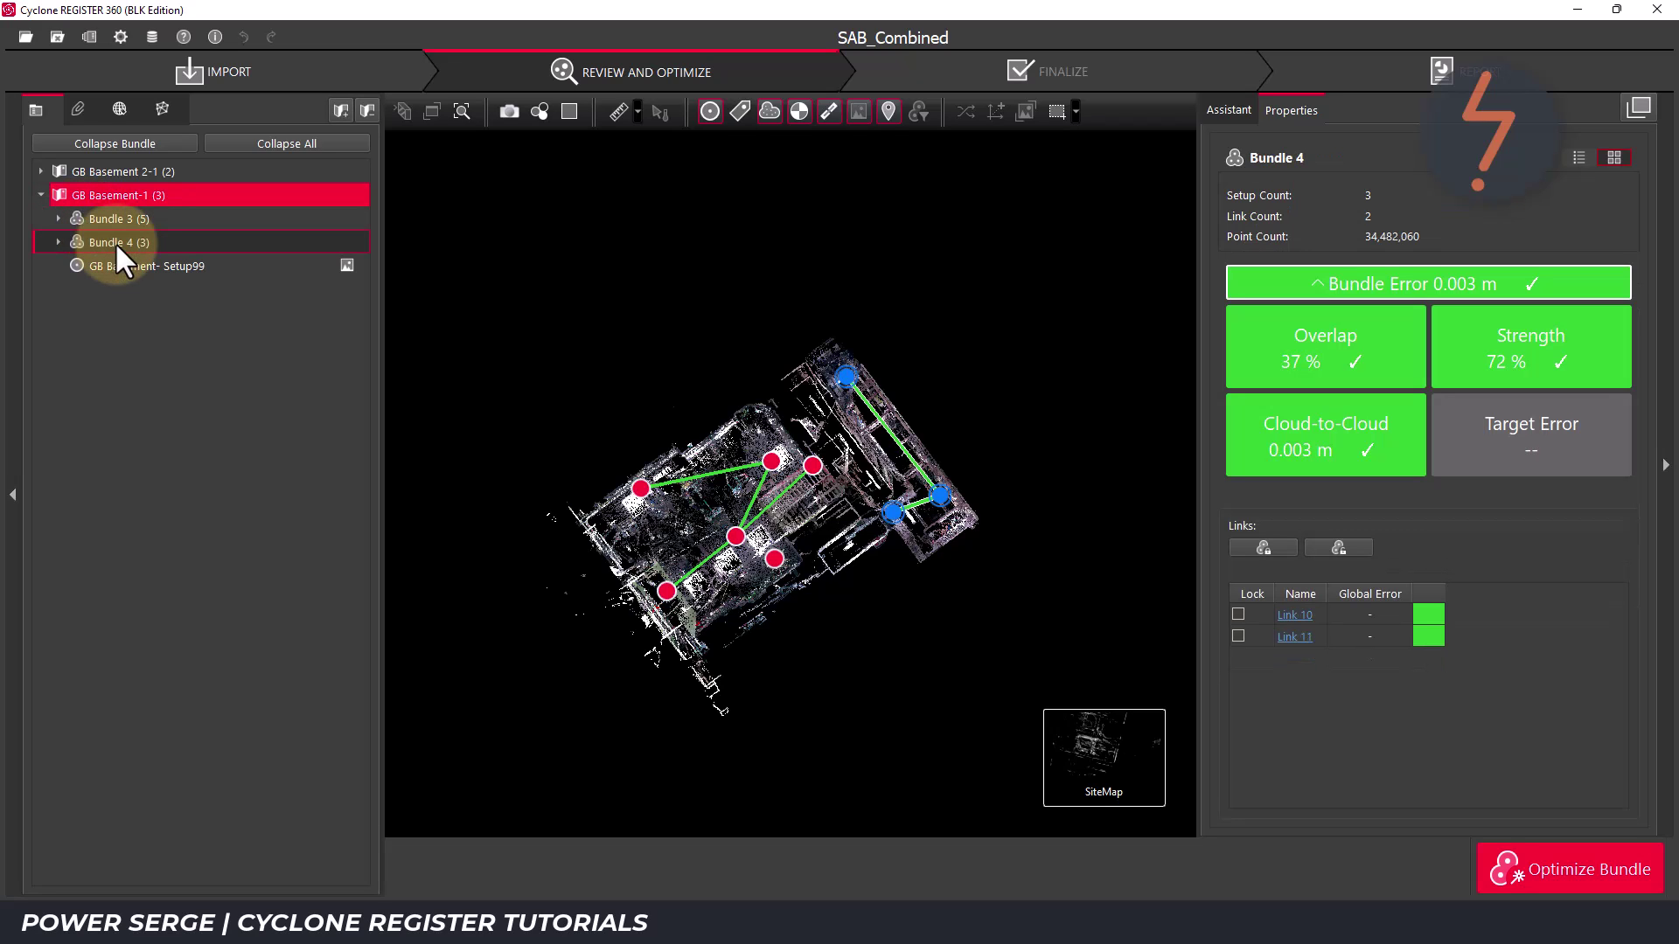
{"action": "left_click", "coordinate": [143, 264]}
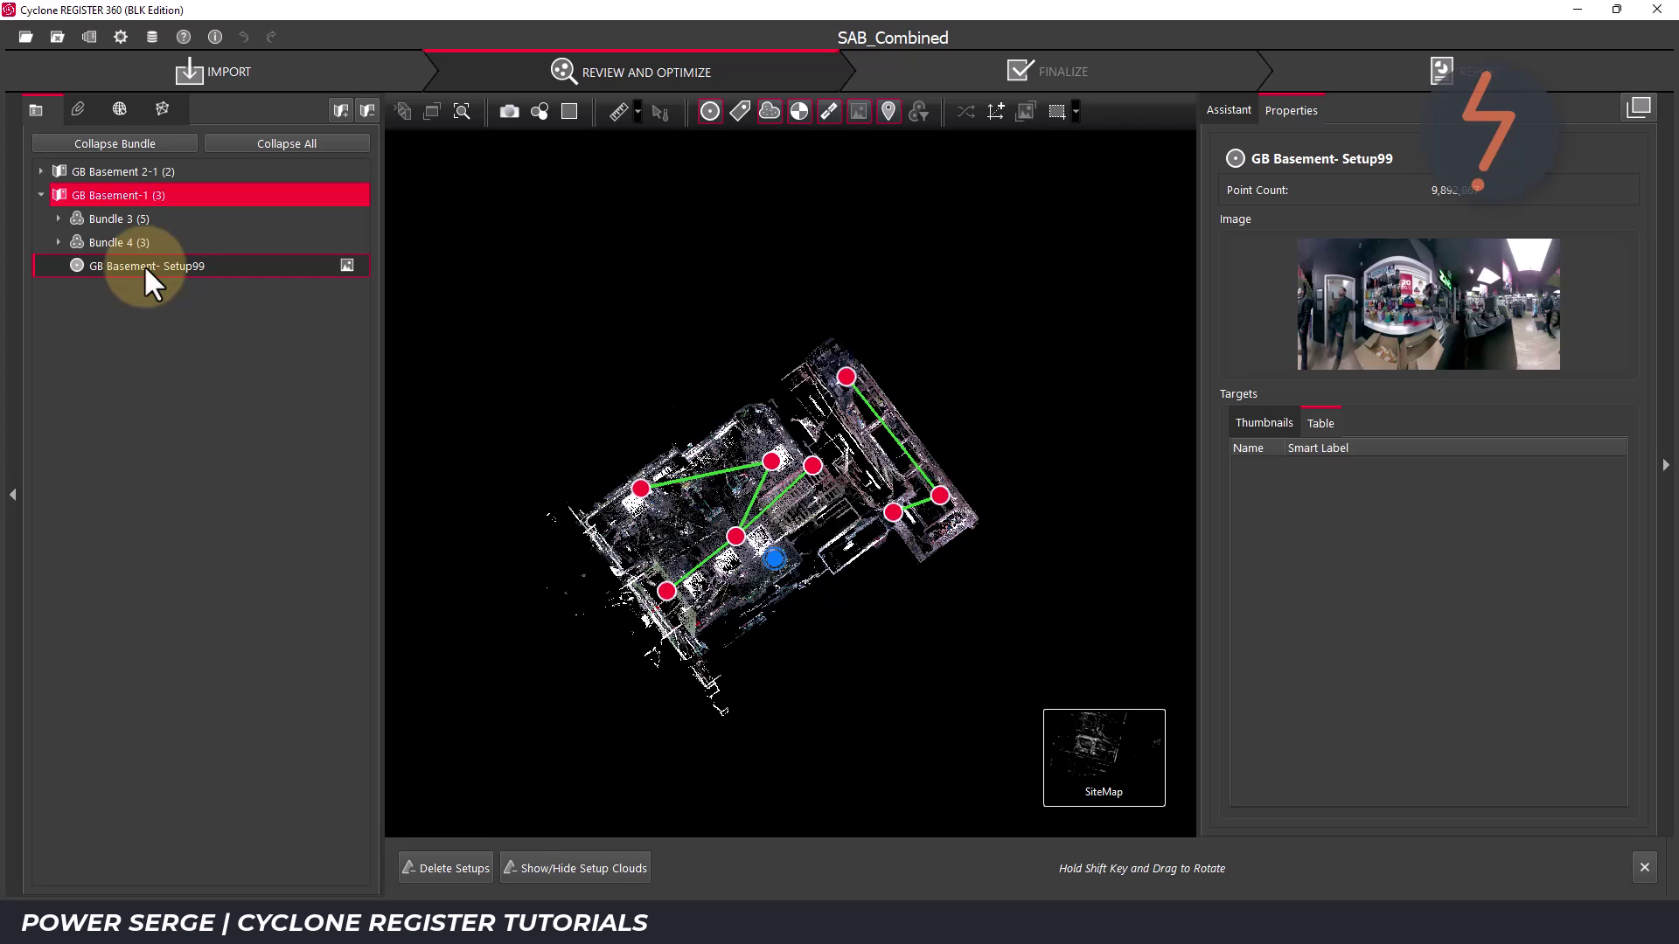
Step: Delete Setup99 from its scan point with Delete Setup, confirm, then undo to restore it
{"action": "right_click", "coordinate": [770, 560]}
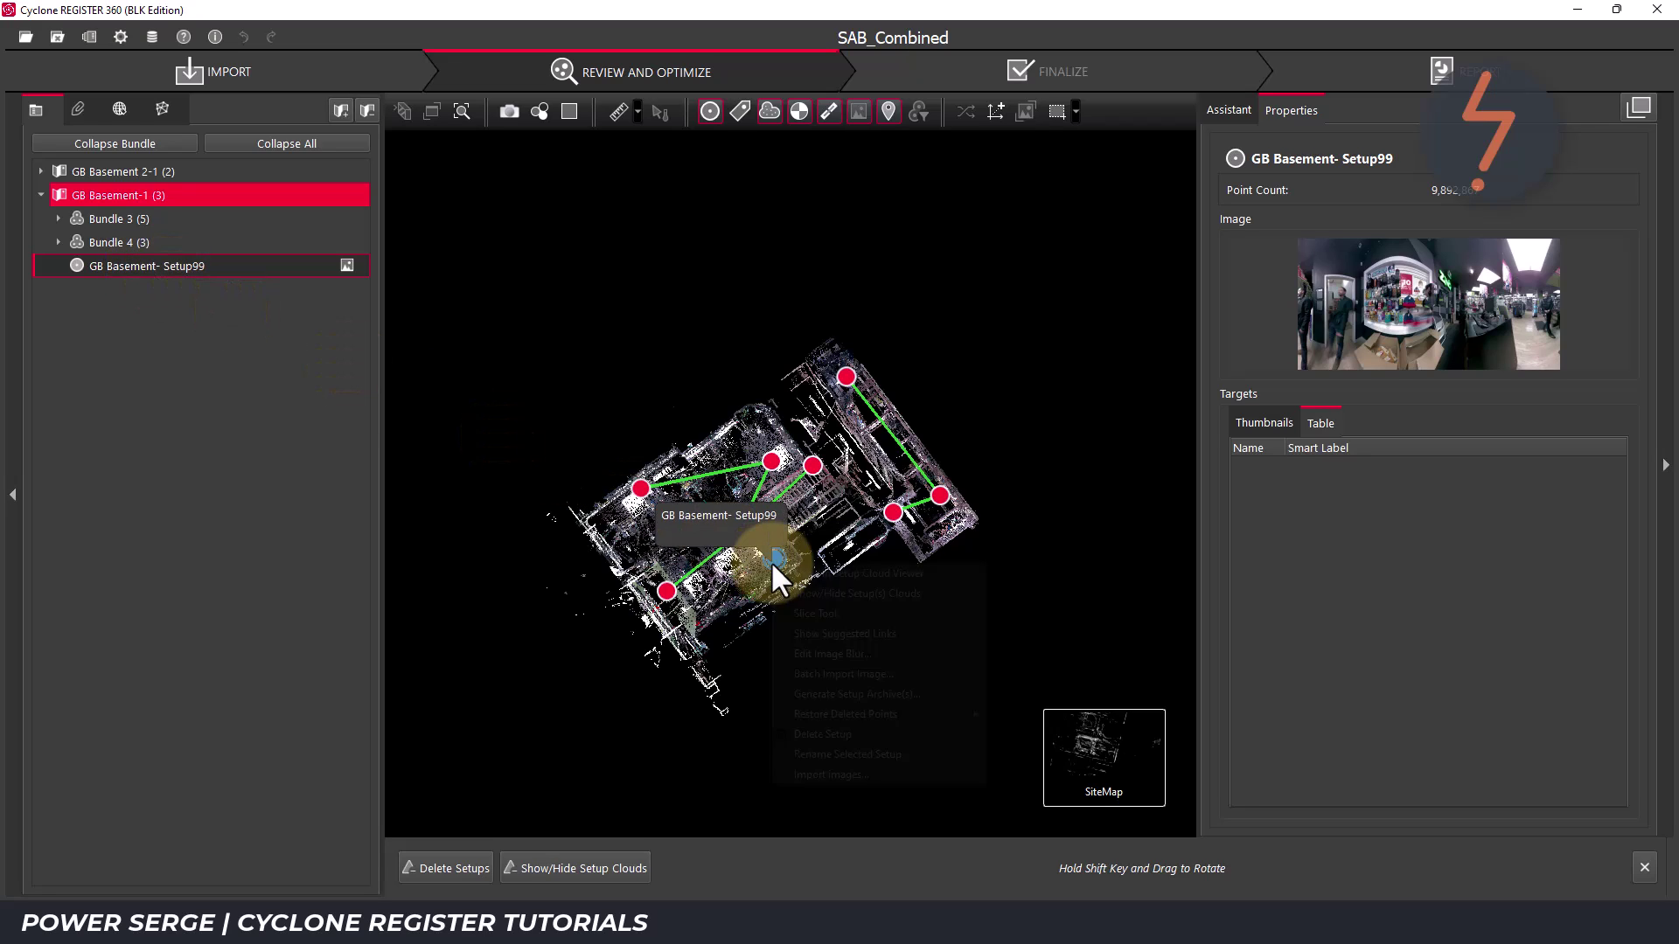
{"action": "left_click", "coordinate": [831, 734]}
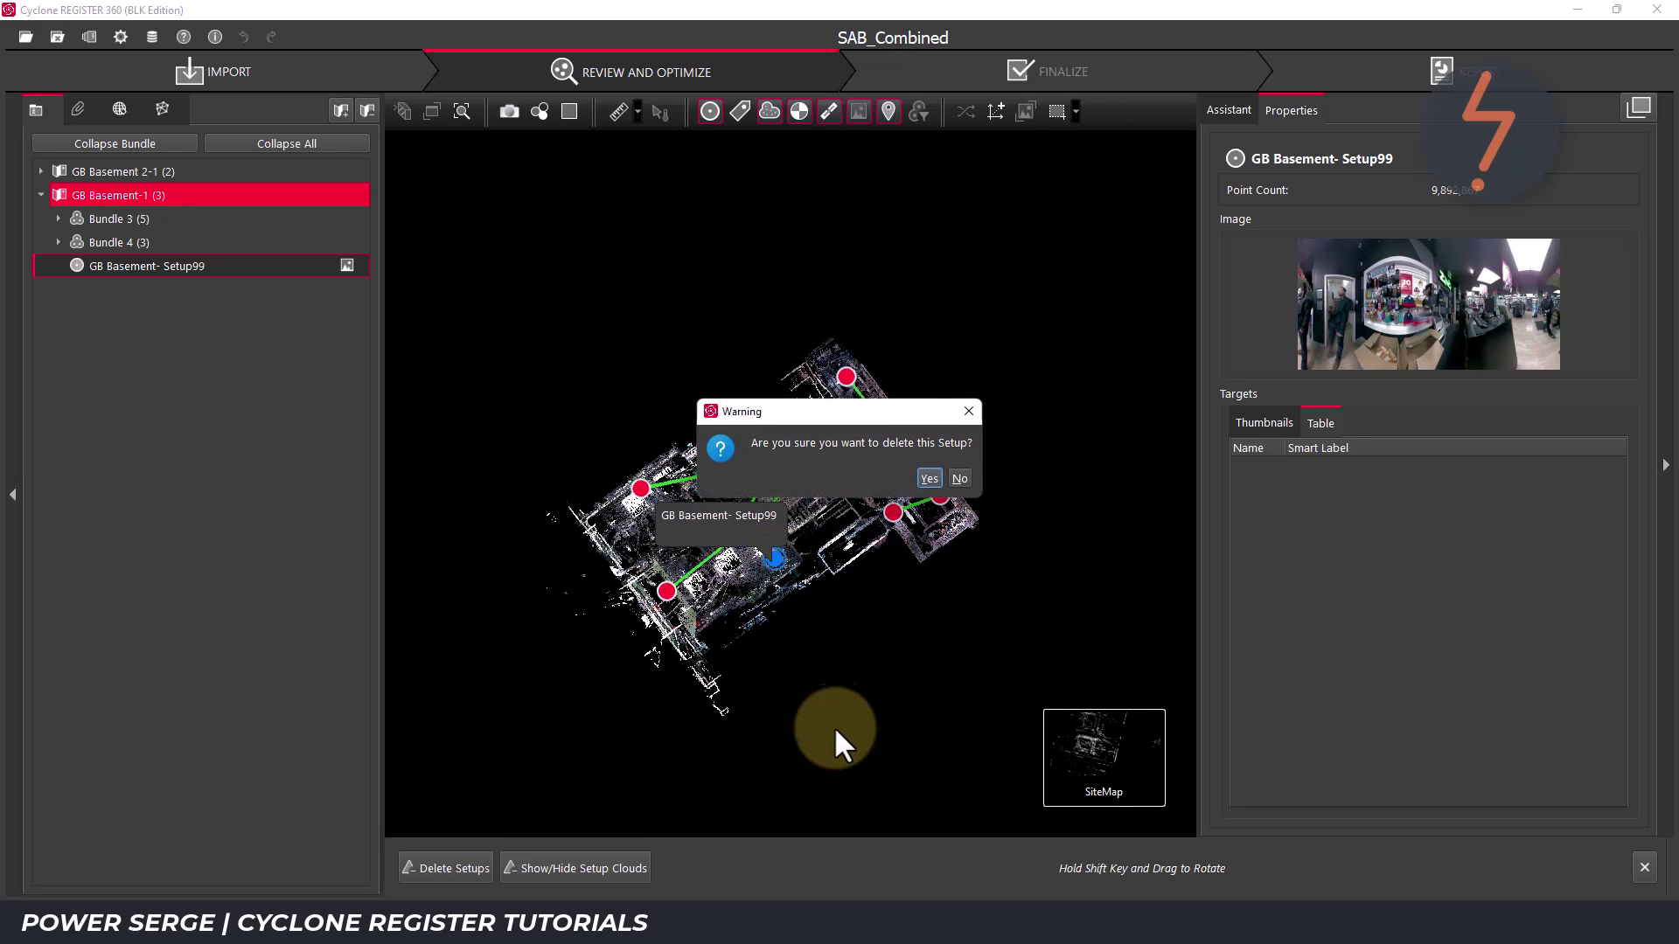
{"action": "left_click", "coordinate": [930, 479]}
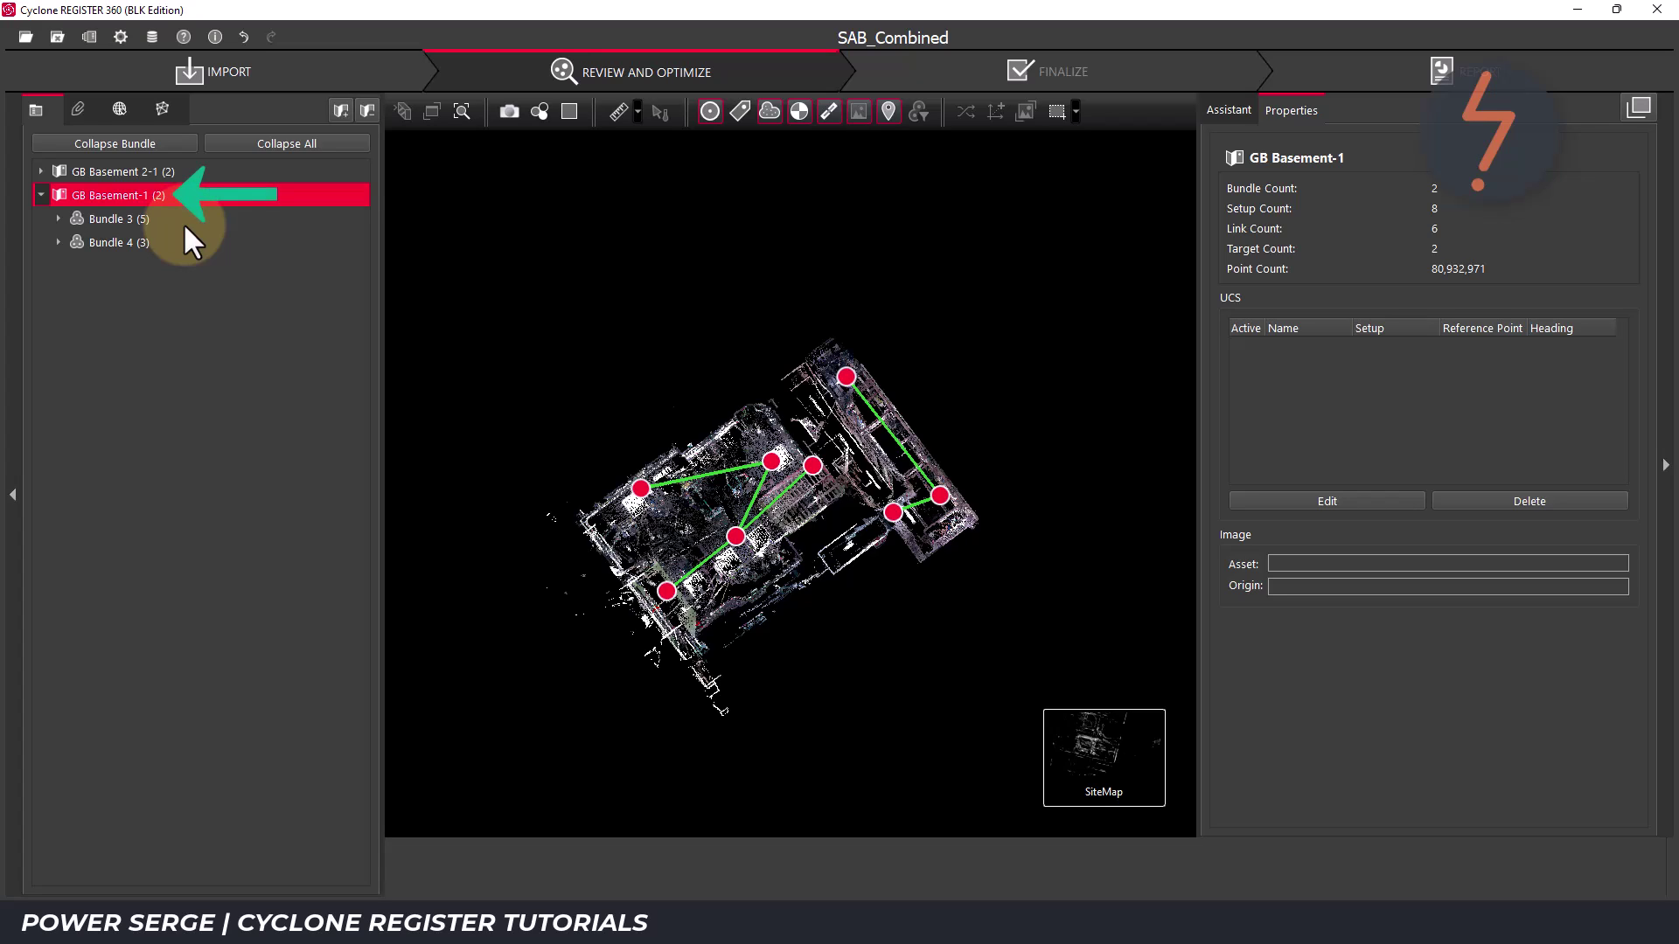
{"action": "left_click", "coordinate": [245, 36]}
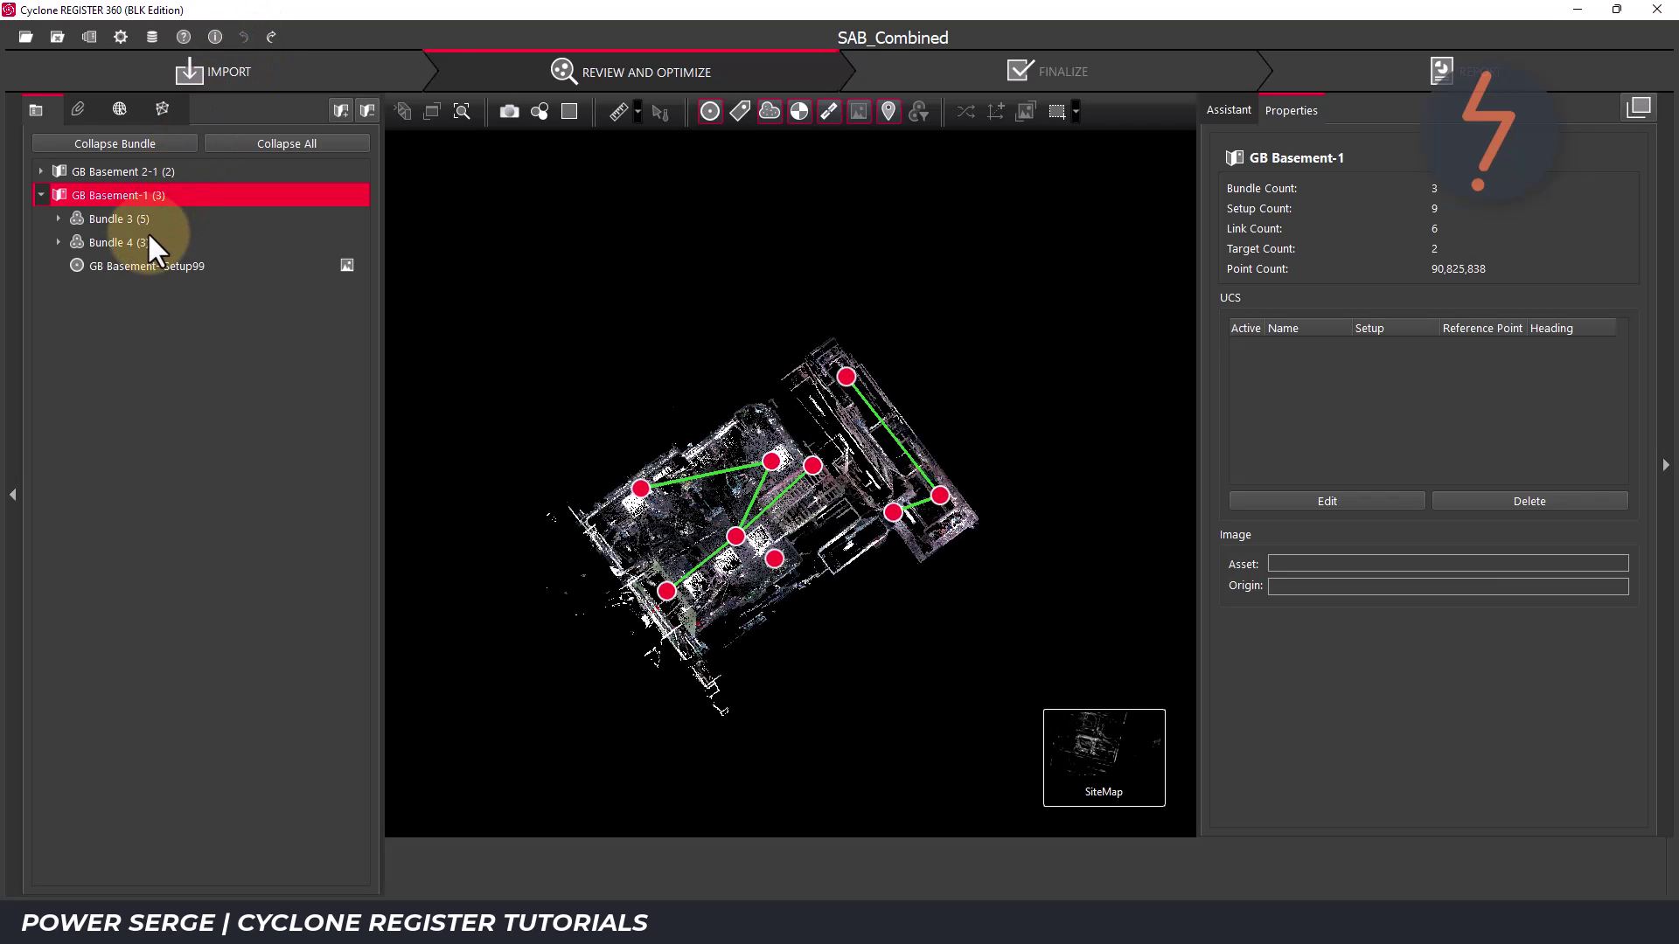
Step: Expand Bundles 3 and 4, then multi-select Setup99 with Setups 102, 101, 100, 97, 98, 95, 94, 93
{"action": "left_click", "coordinate": [39, 170]}
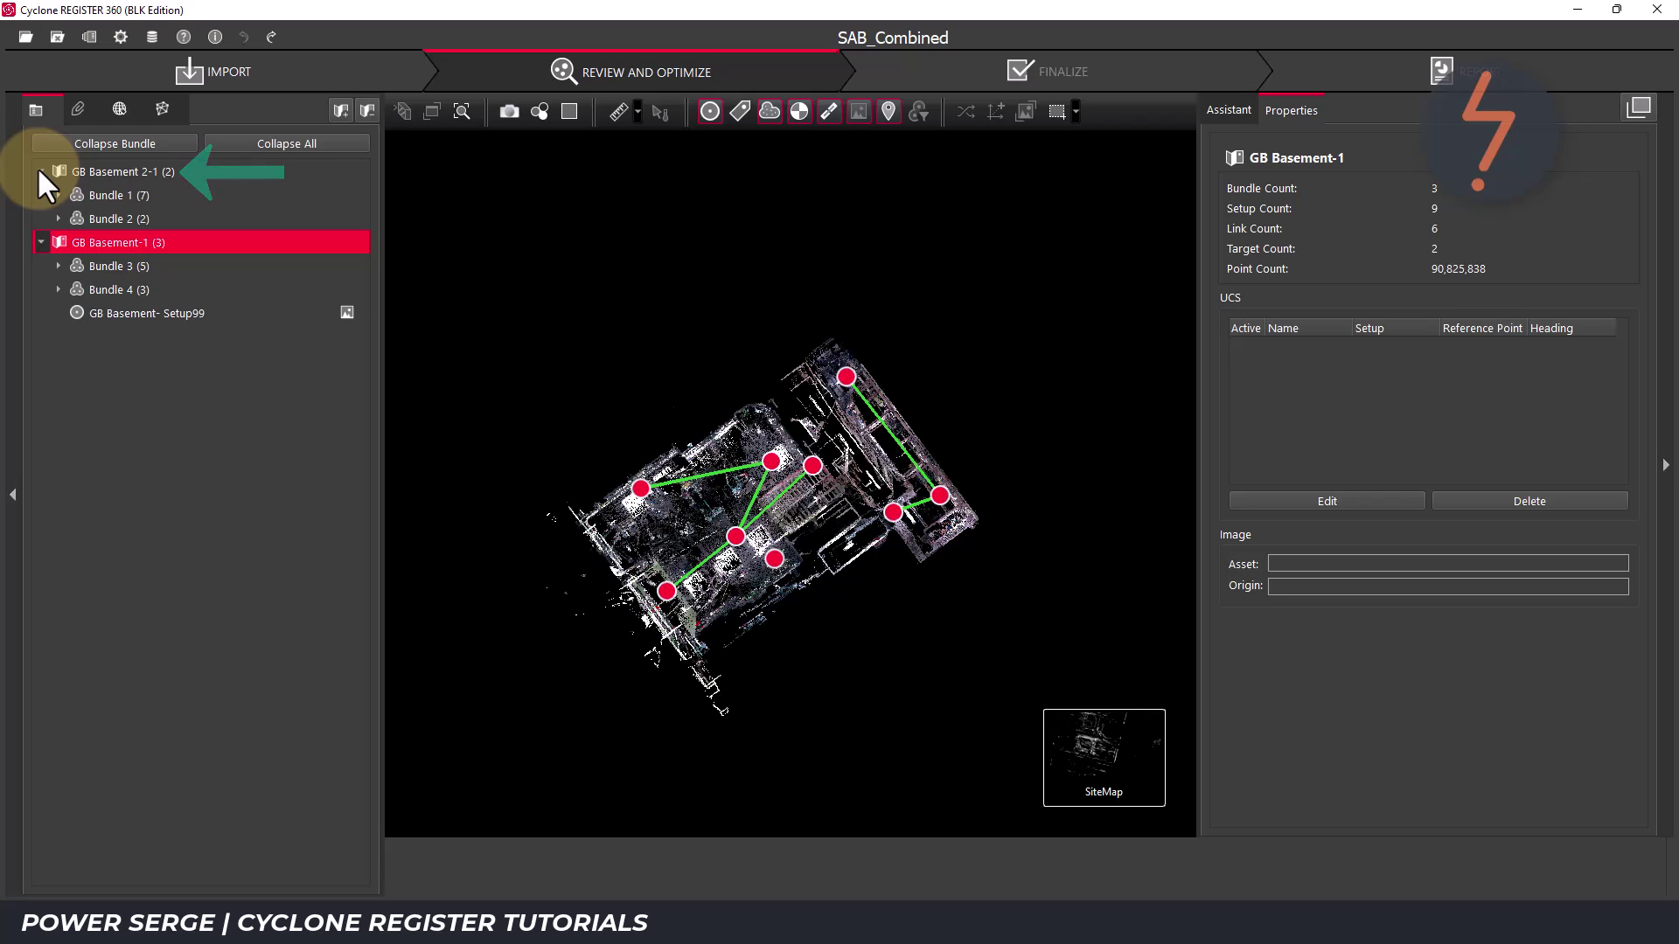
{"action": "left_click", "coordinate": [58, 266]}
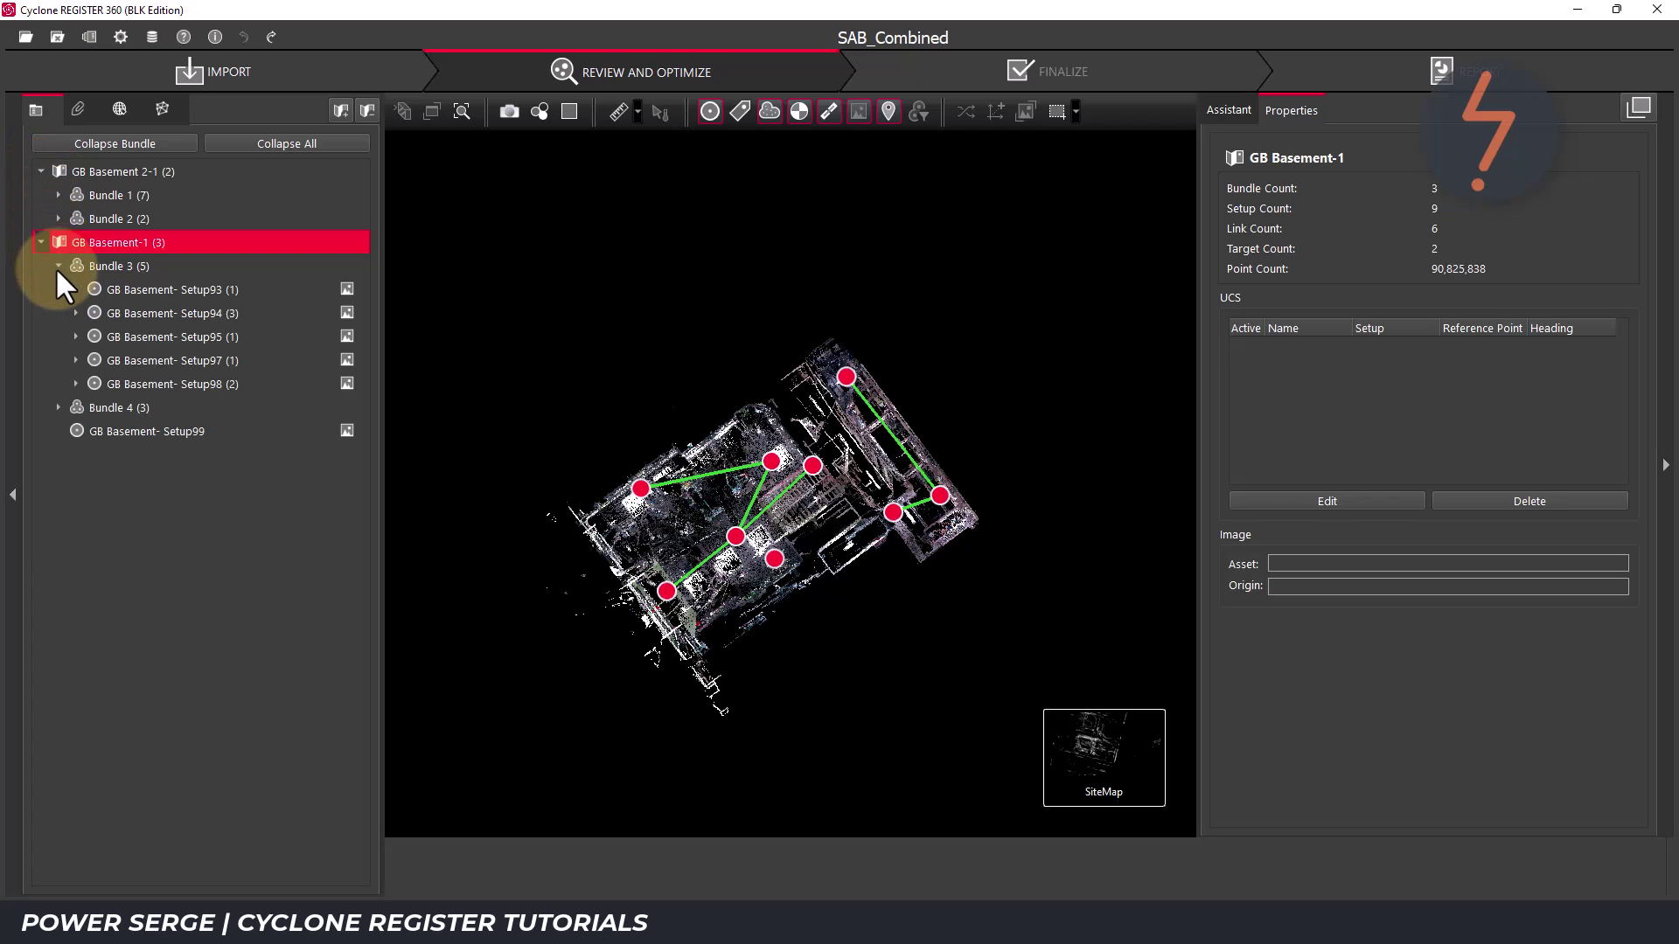
{"action": "left_click", "coordinate": [58, 407]}
{"action": "left_click", "coordinate": [197, 502]}
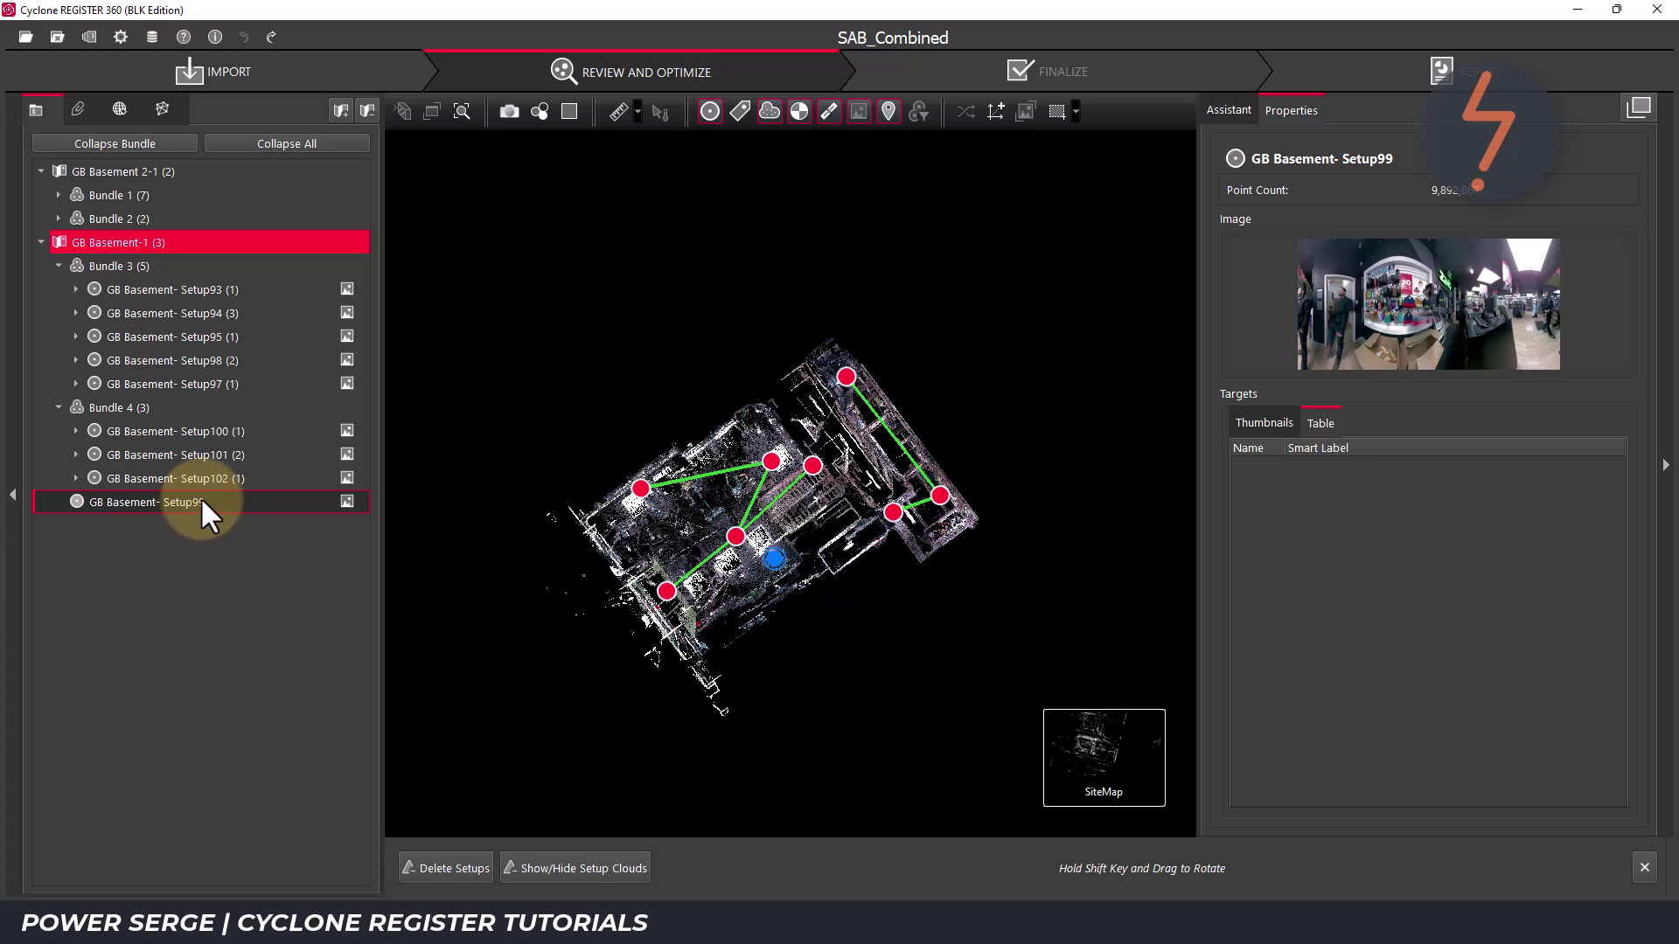
{"action": "left_click", "coordinate": [217, 478], "text": "ctrl"}
{"action": "left_click", "coordinate": [221, 455], "text": "ctrl"}
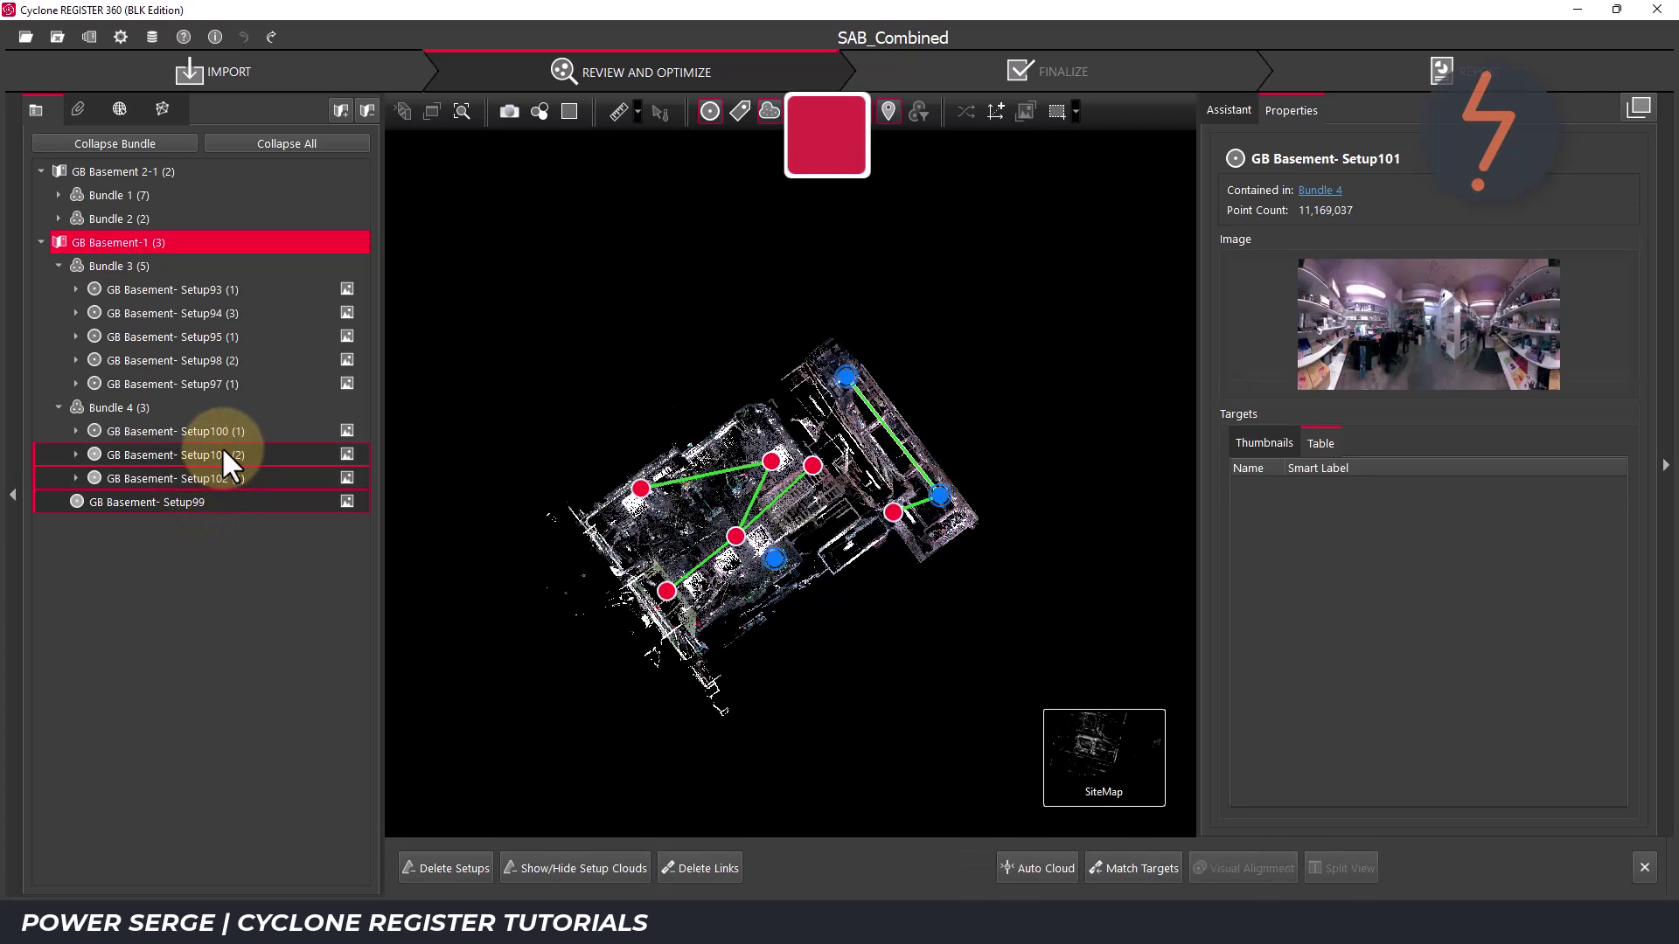
{"action": "left_click", "coordinate": [223, 432], "text": "ctrl"}
{"action": "left_click", "coordinate": [213, 383], "text": "ctrl"}
{"action": "left_click", "coordinate": [208, 359], "text": "ctrl"}
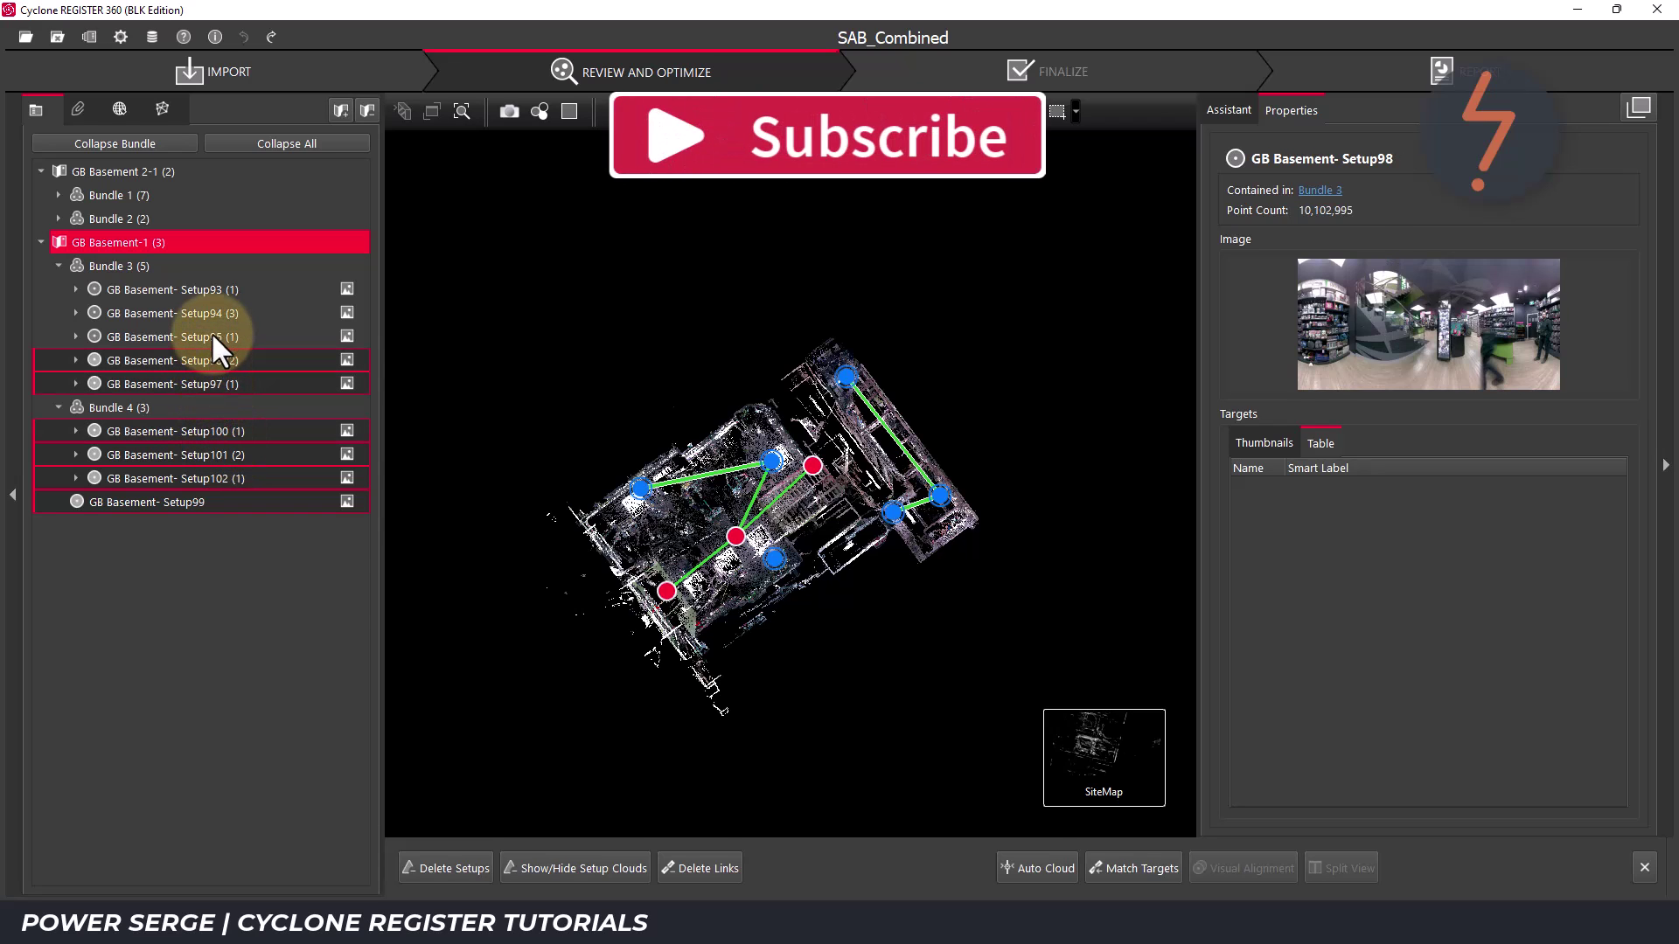
{"action": "left_click", "coordinate": [212, 336], "text": "ctrl"}
{"action": "left_click", "coordinate": [214, 313], "text": "ctrl"}
{"action": "left_click", "coordinate": [210, 290], "text": "ctrl"}
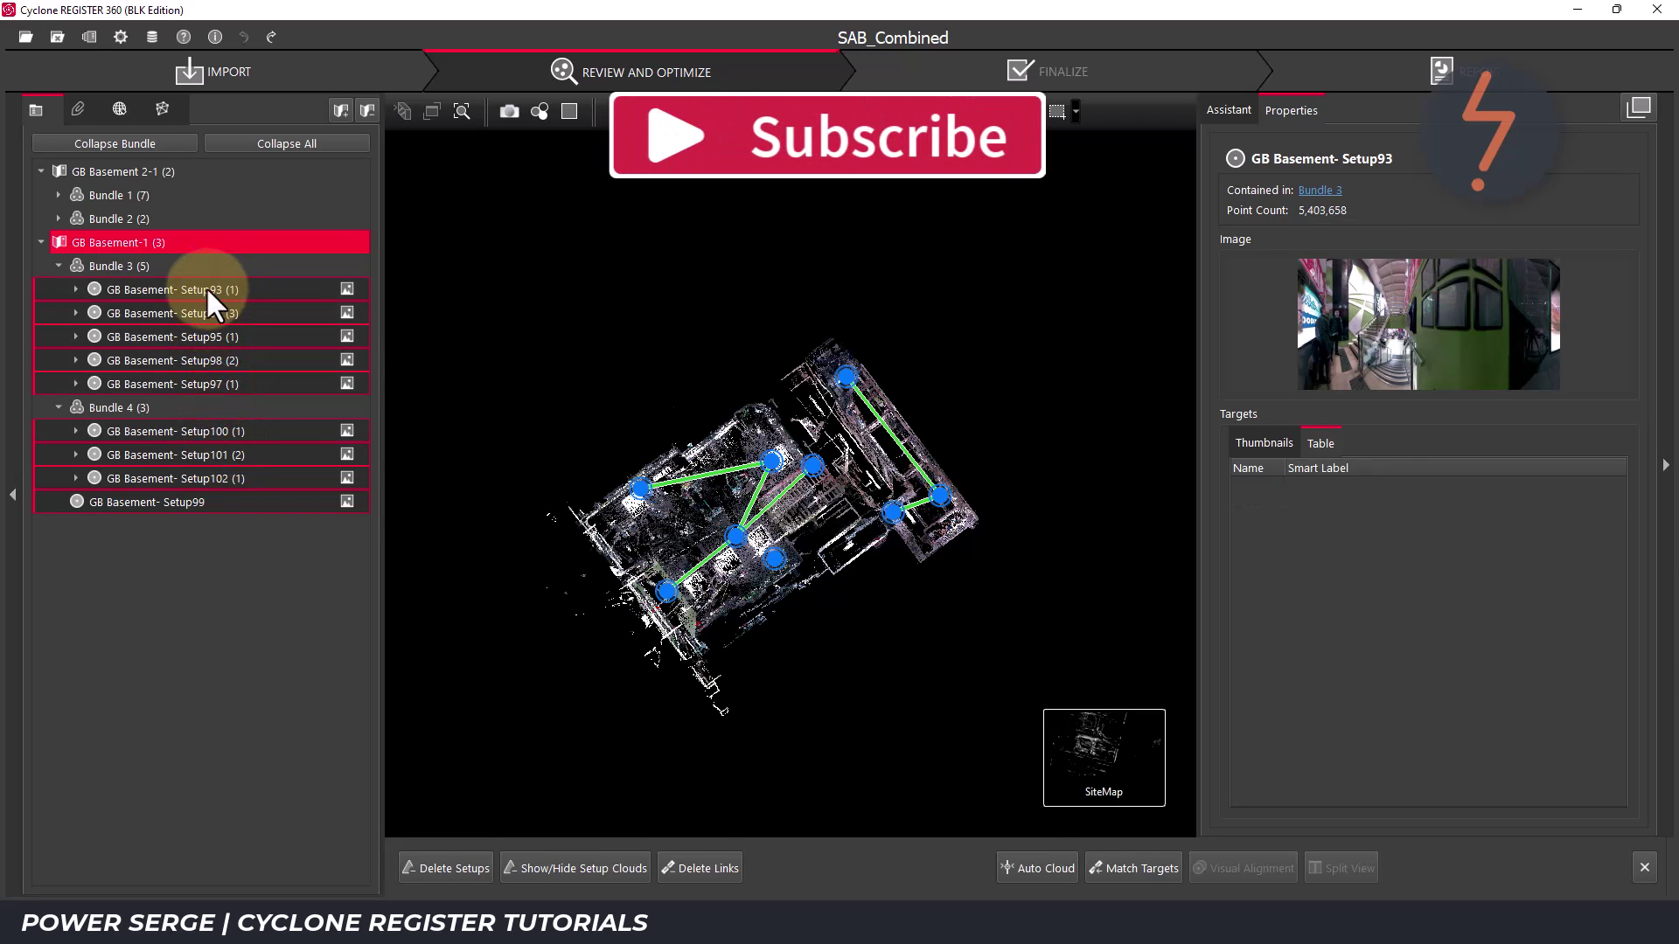
Step: Drag the selected setups onto GB Basement 2-1 and collapse Bundles 3 and 4
{"action": "left_click_drag", "start_coordinate": [208, 291], "coordinate": [183, 175]}
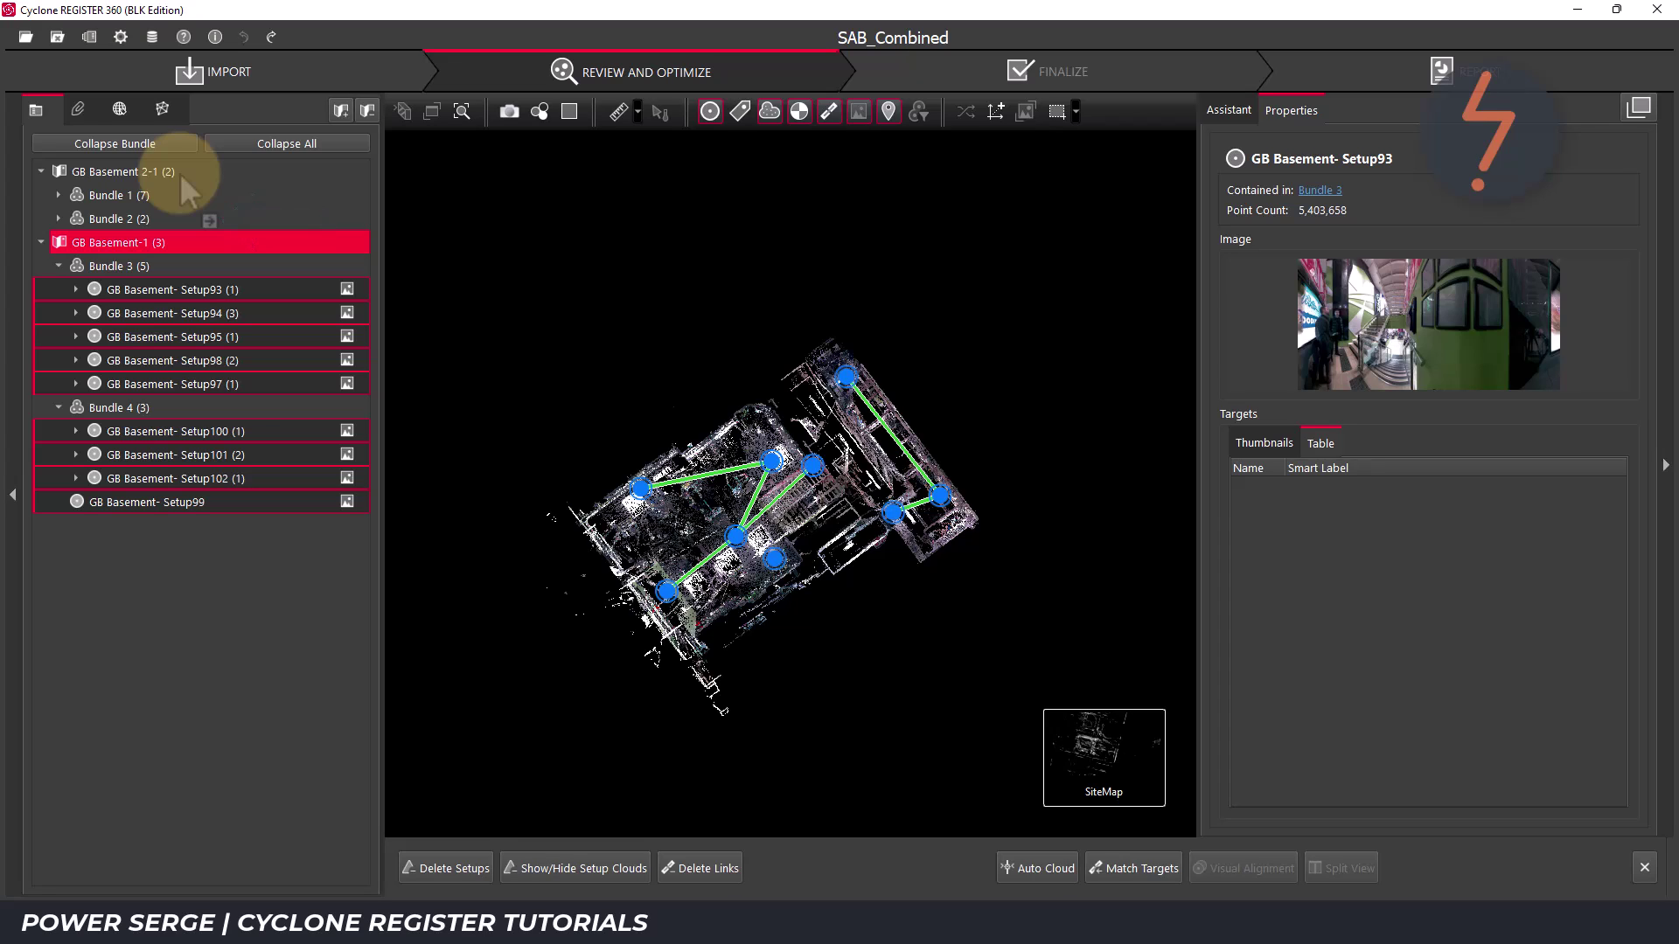
{"action": "left_click_drag", "start_coordinate": [180, 171], "coordinate": [179, 173]}
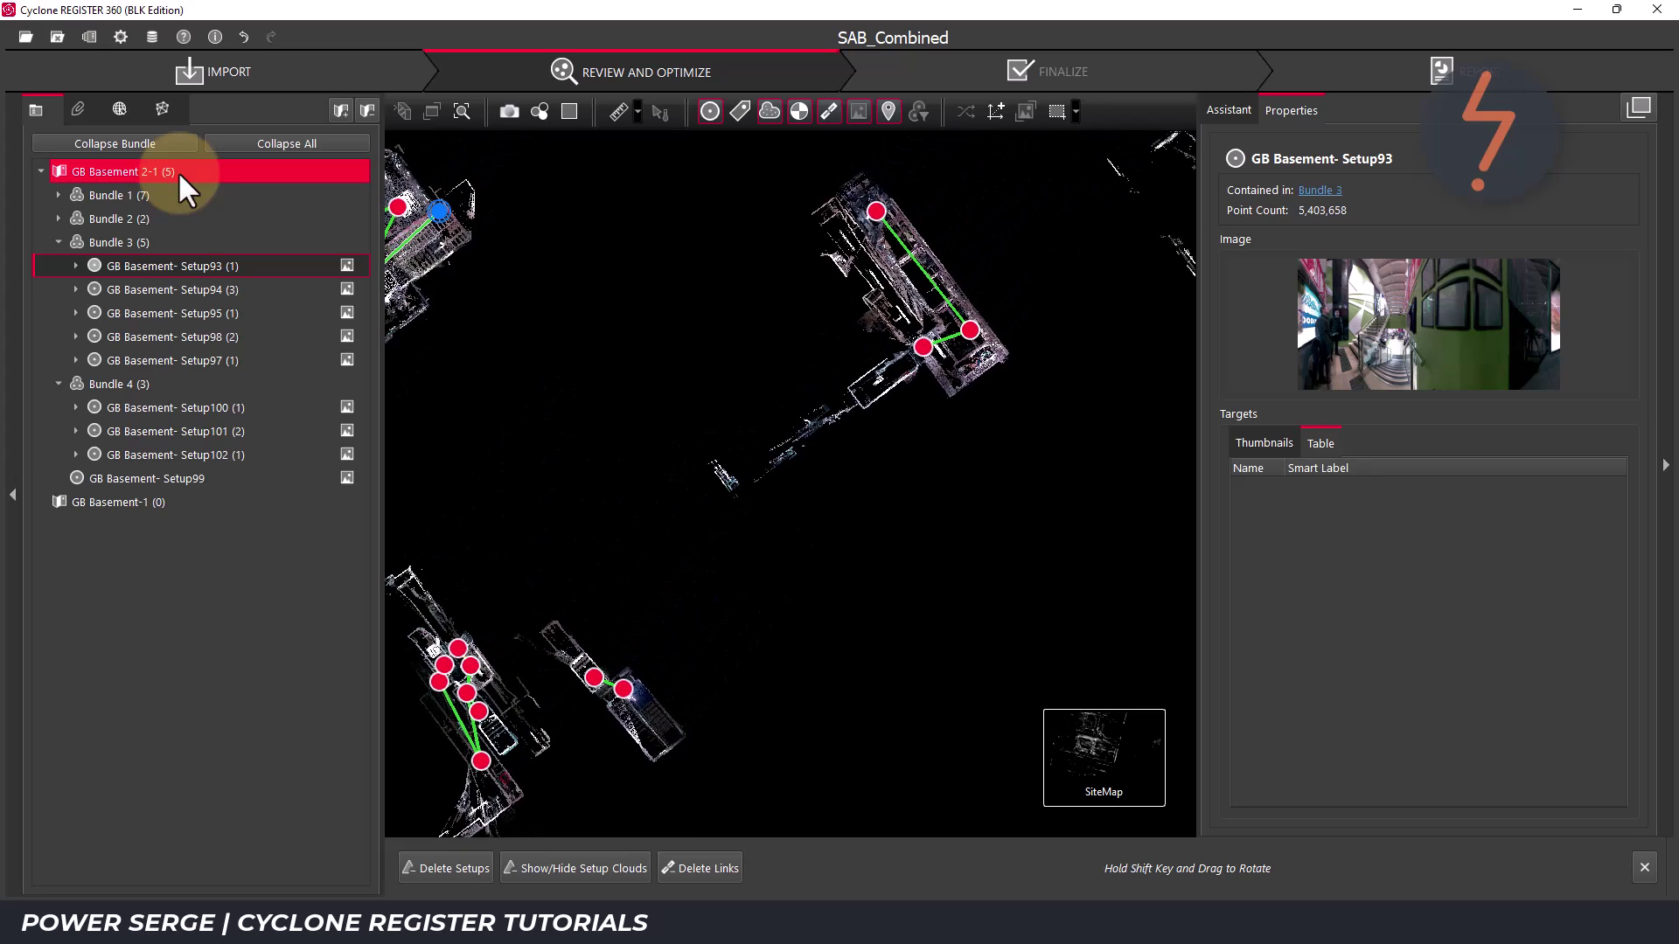
{"action": "left_click", "coordinate": [56, 241]}
{"action": "left_click", "coordinate": [59, 263]}
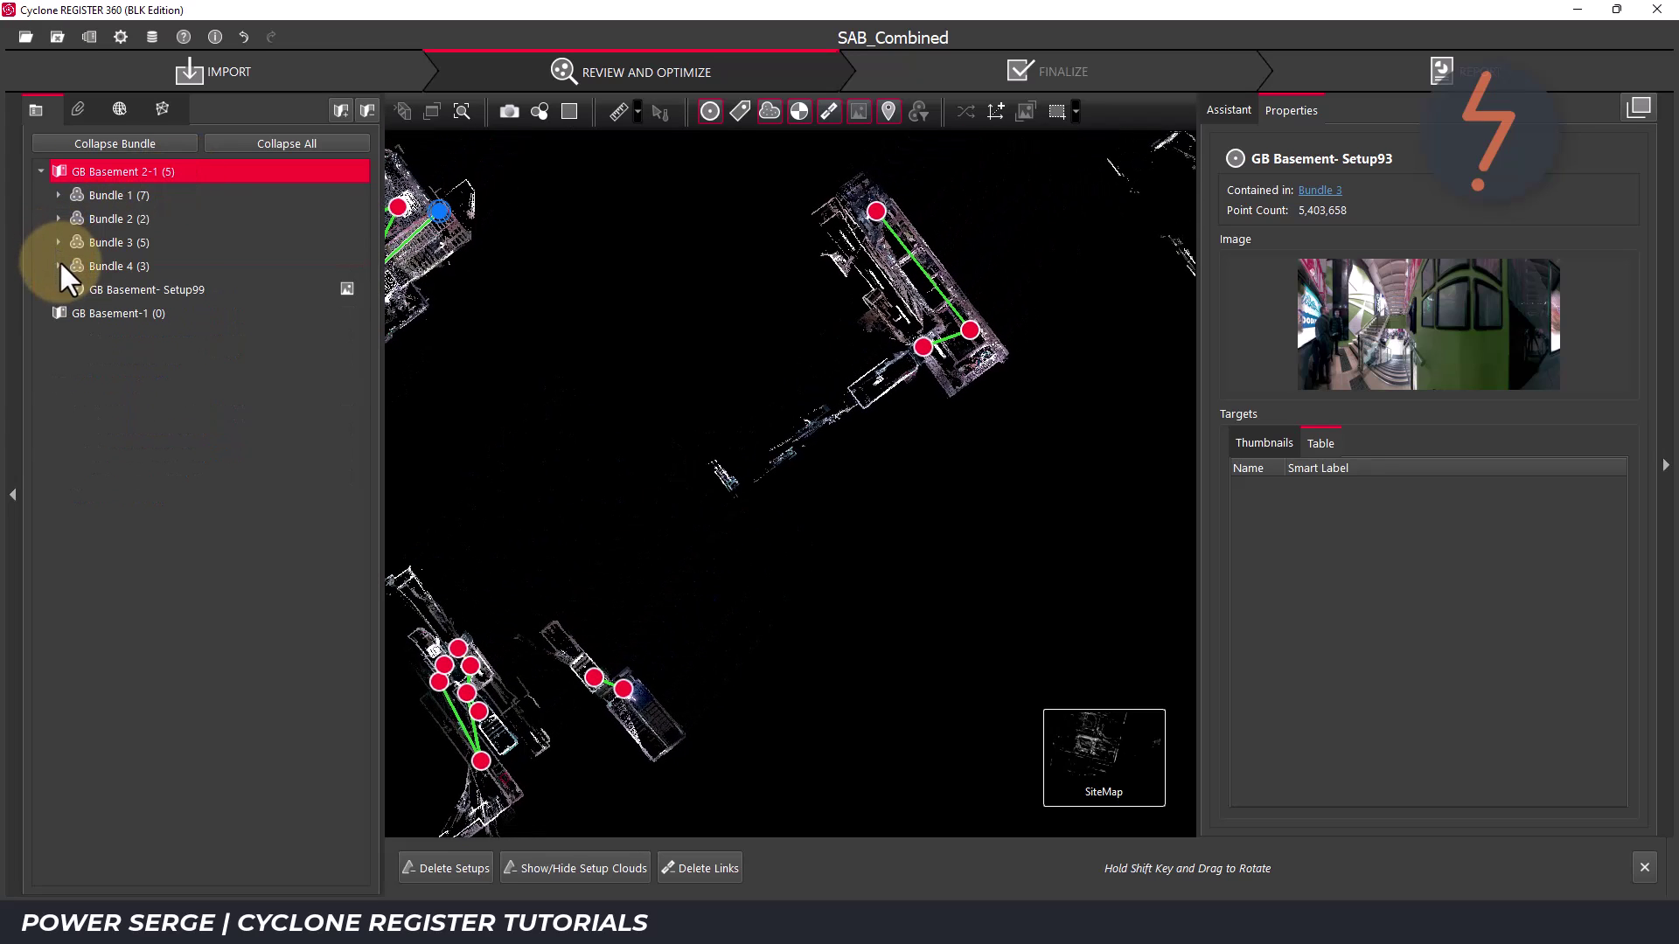
Step: Check Bundles 1–4 and GB Basement- Setup99 now listed under GB Basement 2-1
{"action": "left_click", "coordinate": [142, 196]}
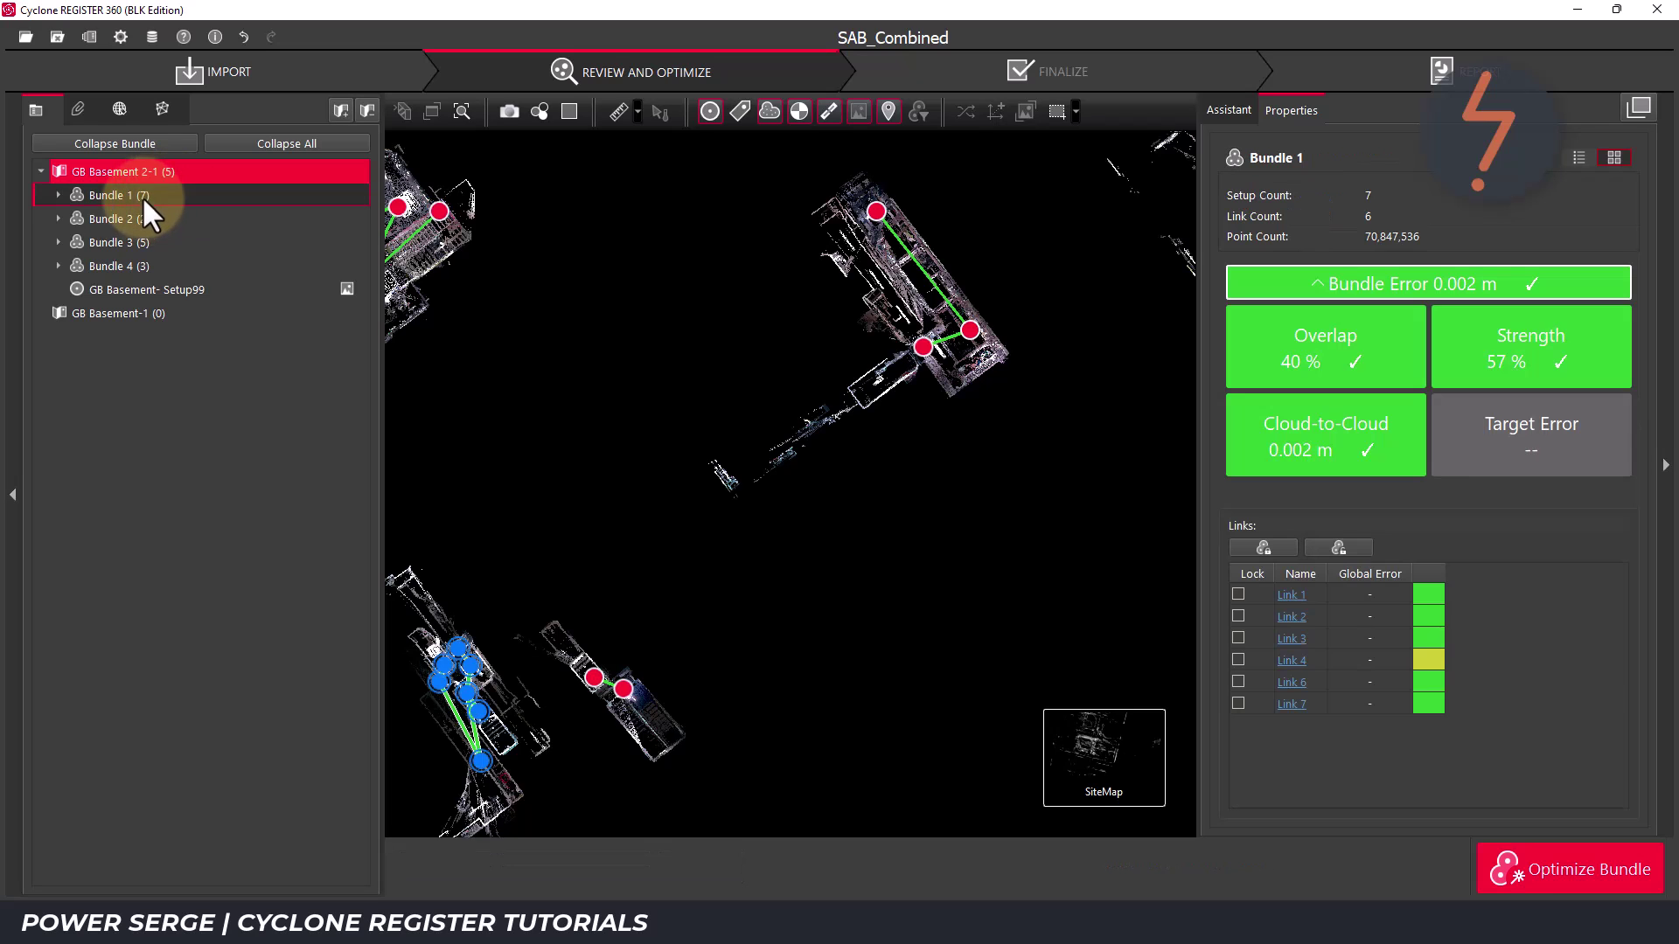
{"action": "left_click", "coordinate": [142, 219]}
{"action": "left_click", "coordinate": [141, 242]}
{"action": "left_click", "coordinate": [149, 266]}
{"action": "left_click", "coordinate": [182, 289]}
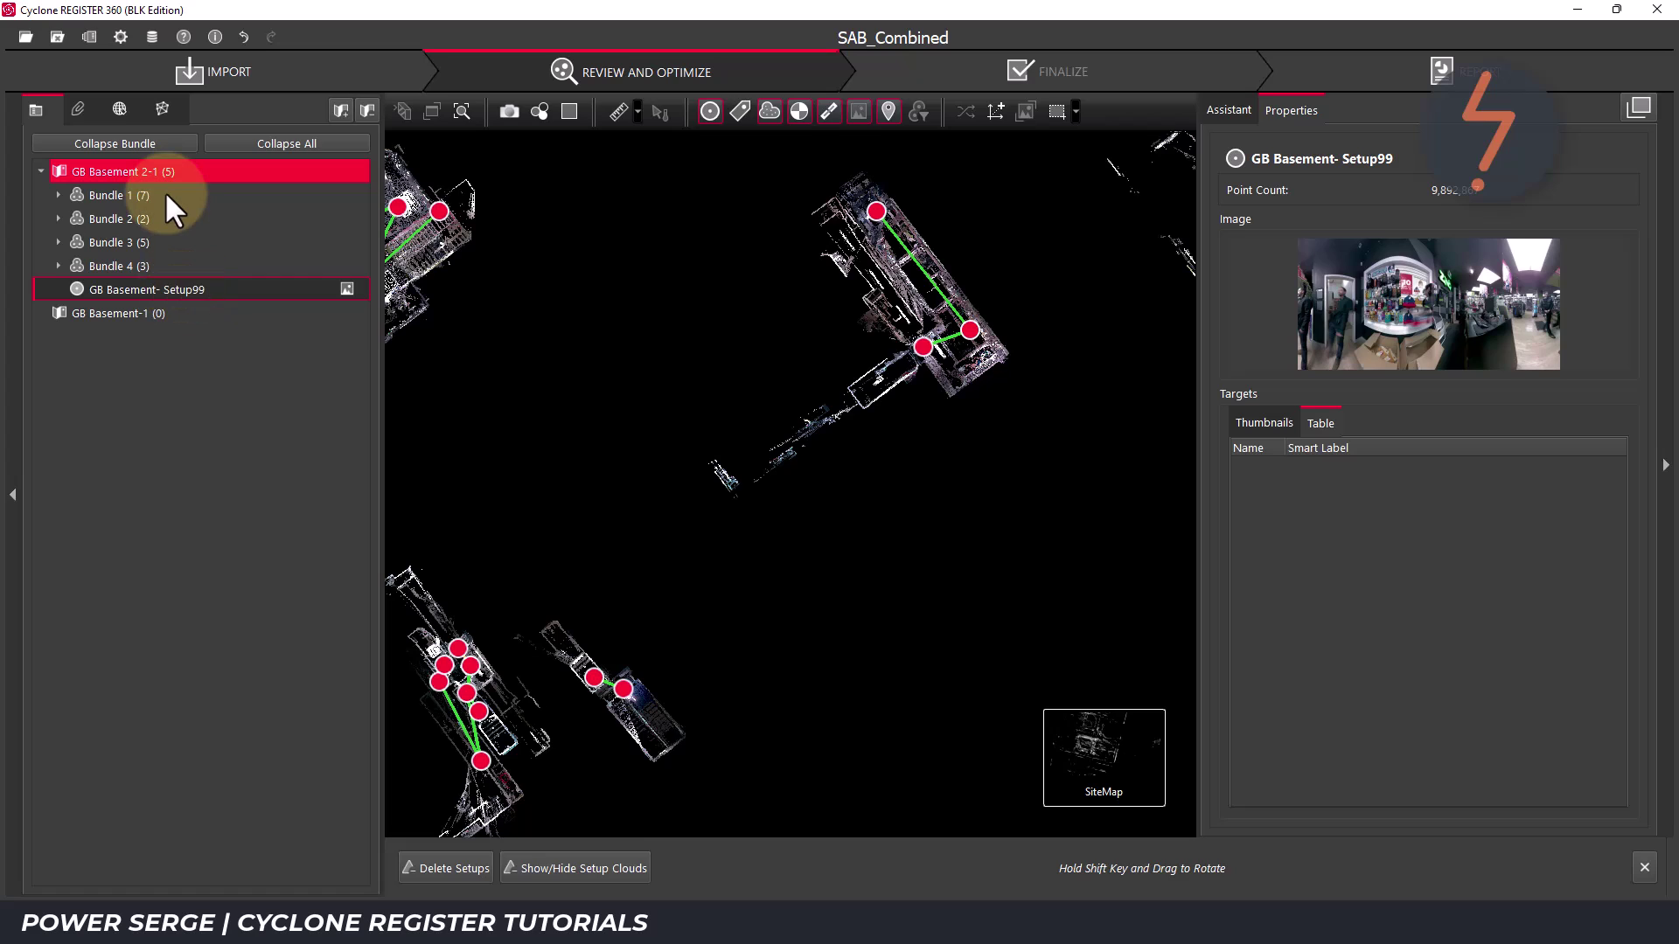
Step: Remove the emptied GB Basement-1 sitemap with Delete SiteMap and confirm the warning
{"action": "left_click", "coordinate": [50, 172]}
{"action": "double_click", "coordinate": [97, 196]}
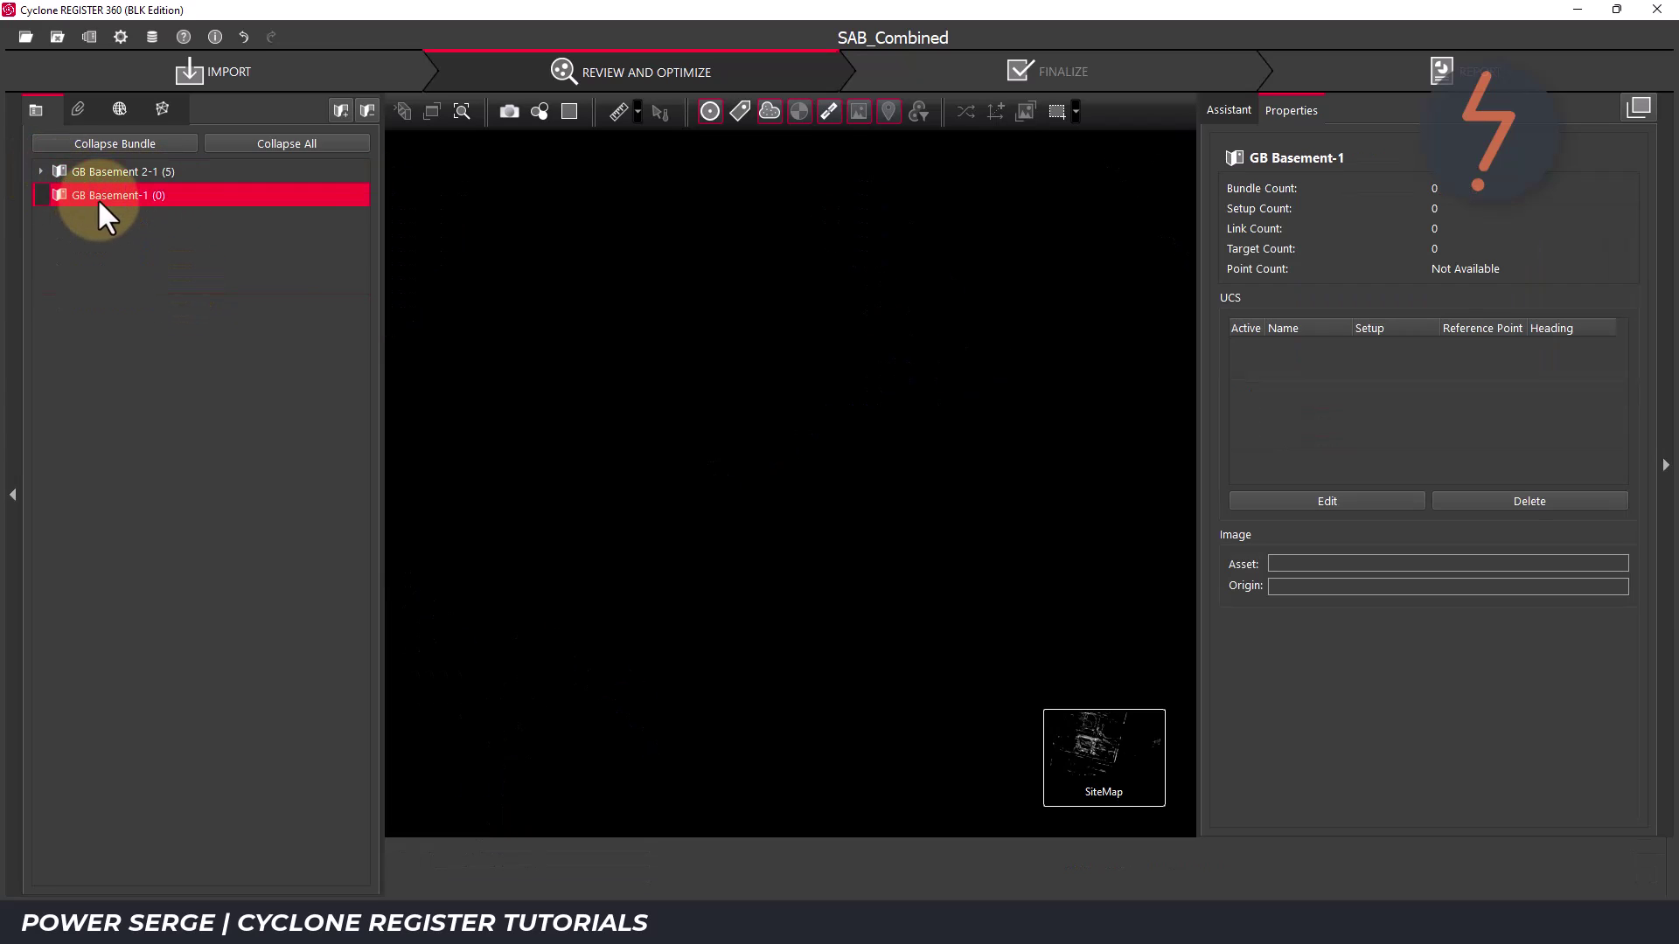
{"action": "key", "text": "Escape"}
{"action": "right_click", "coordinate": [56, 196]}
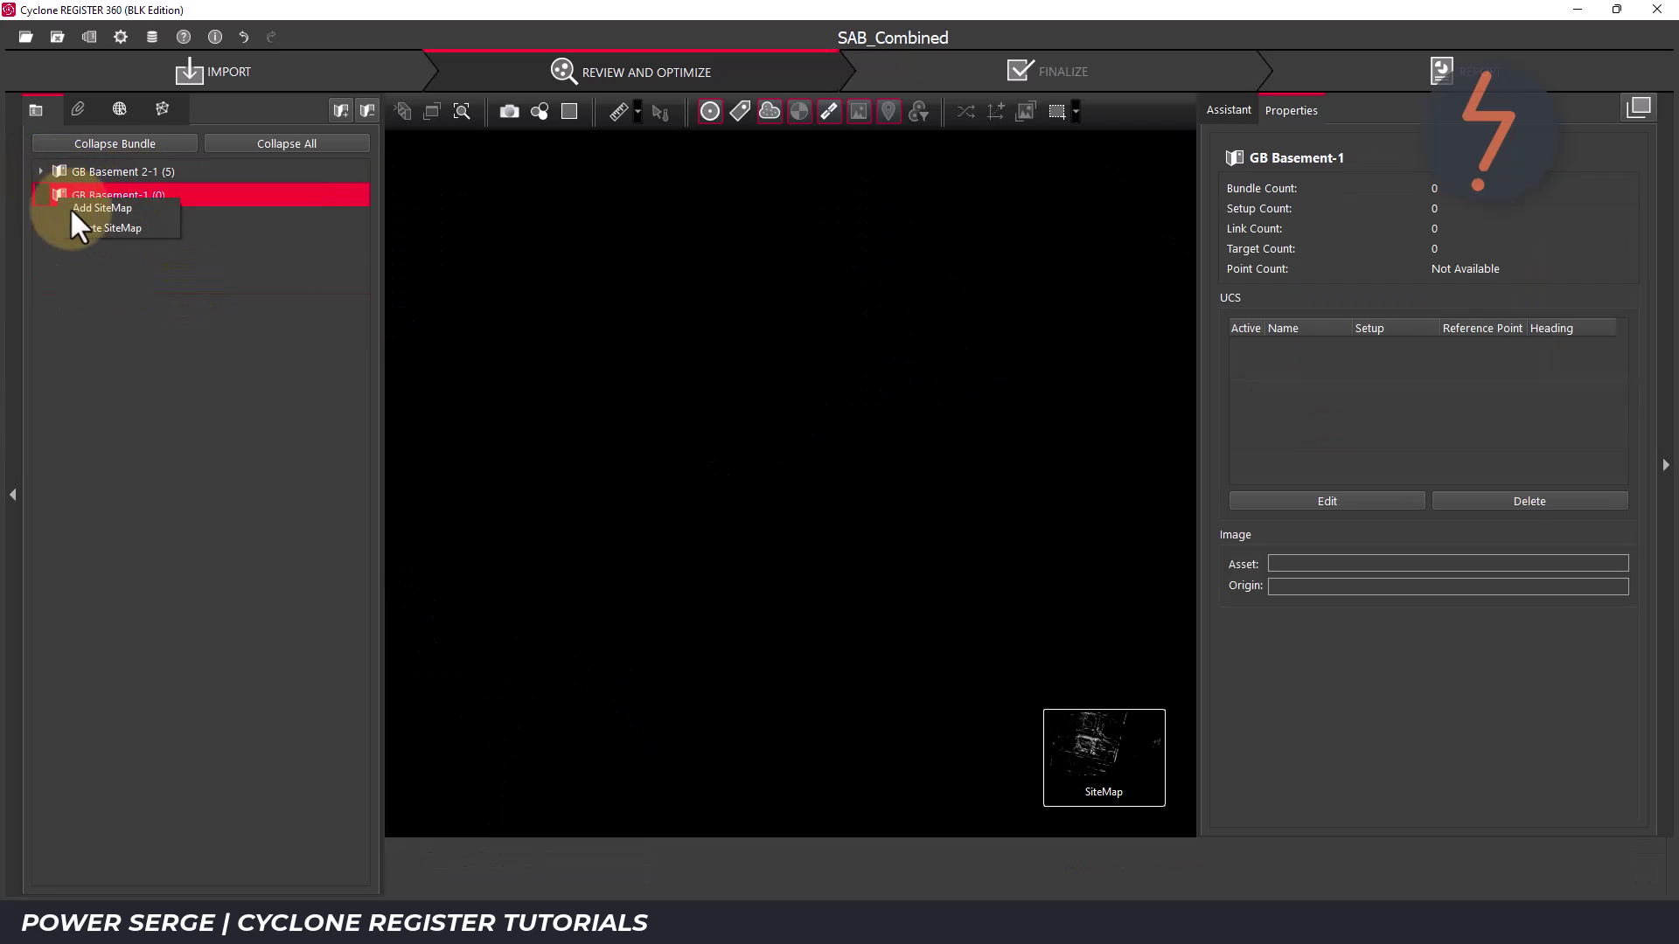
{"action": "left_click", "coordinate": [91, 226]}
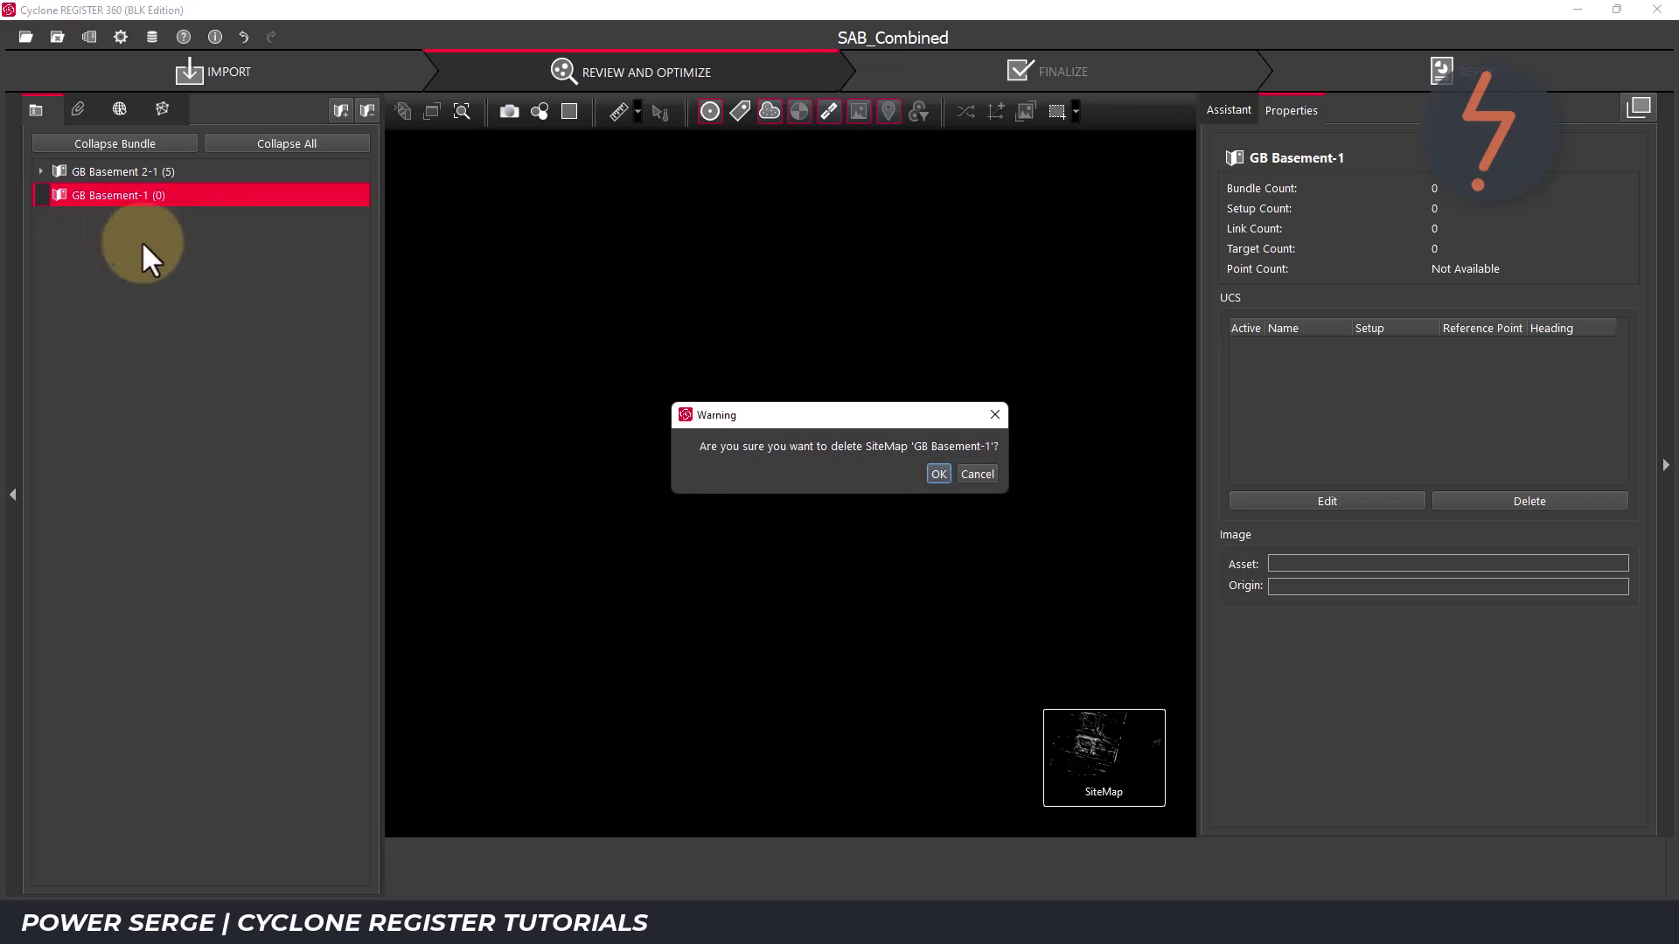
{"action": "left_click", "coordinate": [936, 474]}
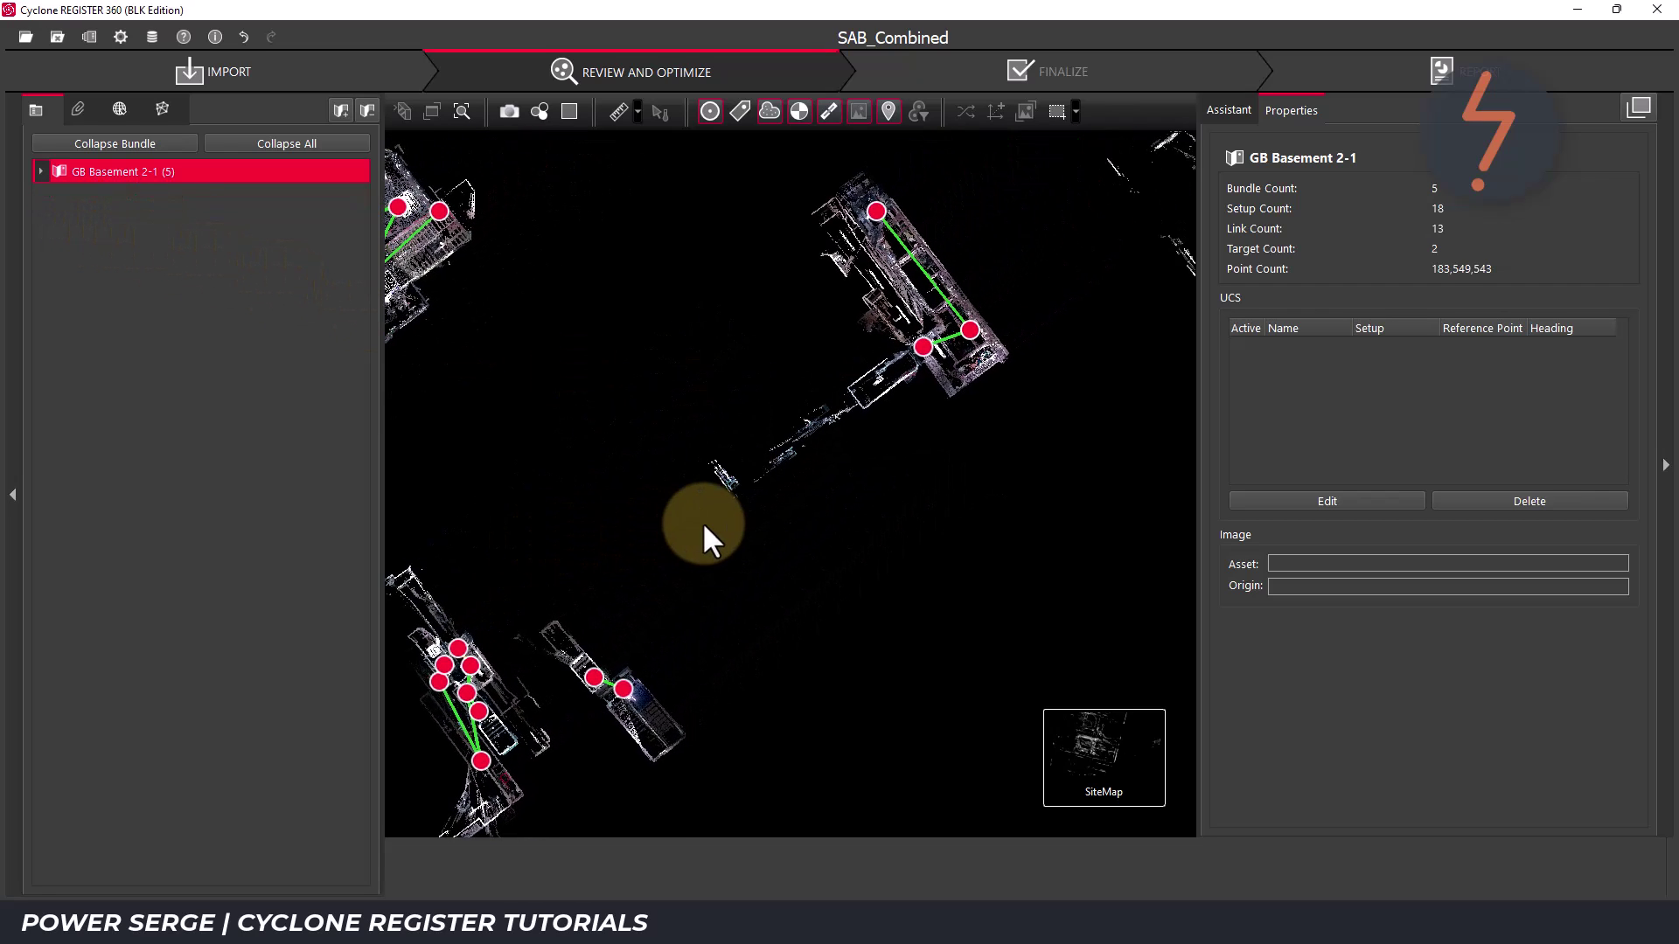
{"action": "scroll", "coordinate": [704, 527], "scroll_direction": "down", "scroll_amount": 3}
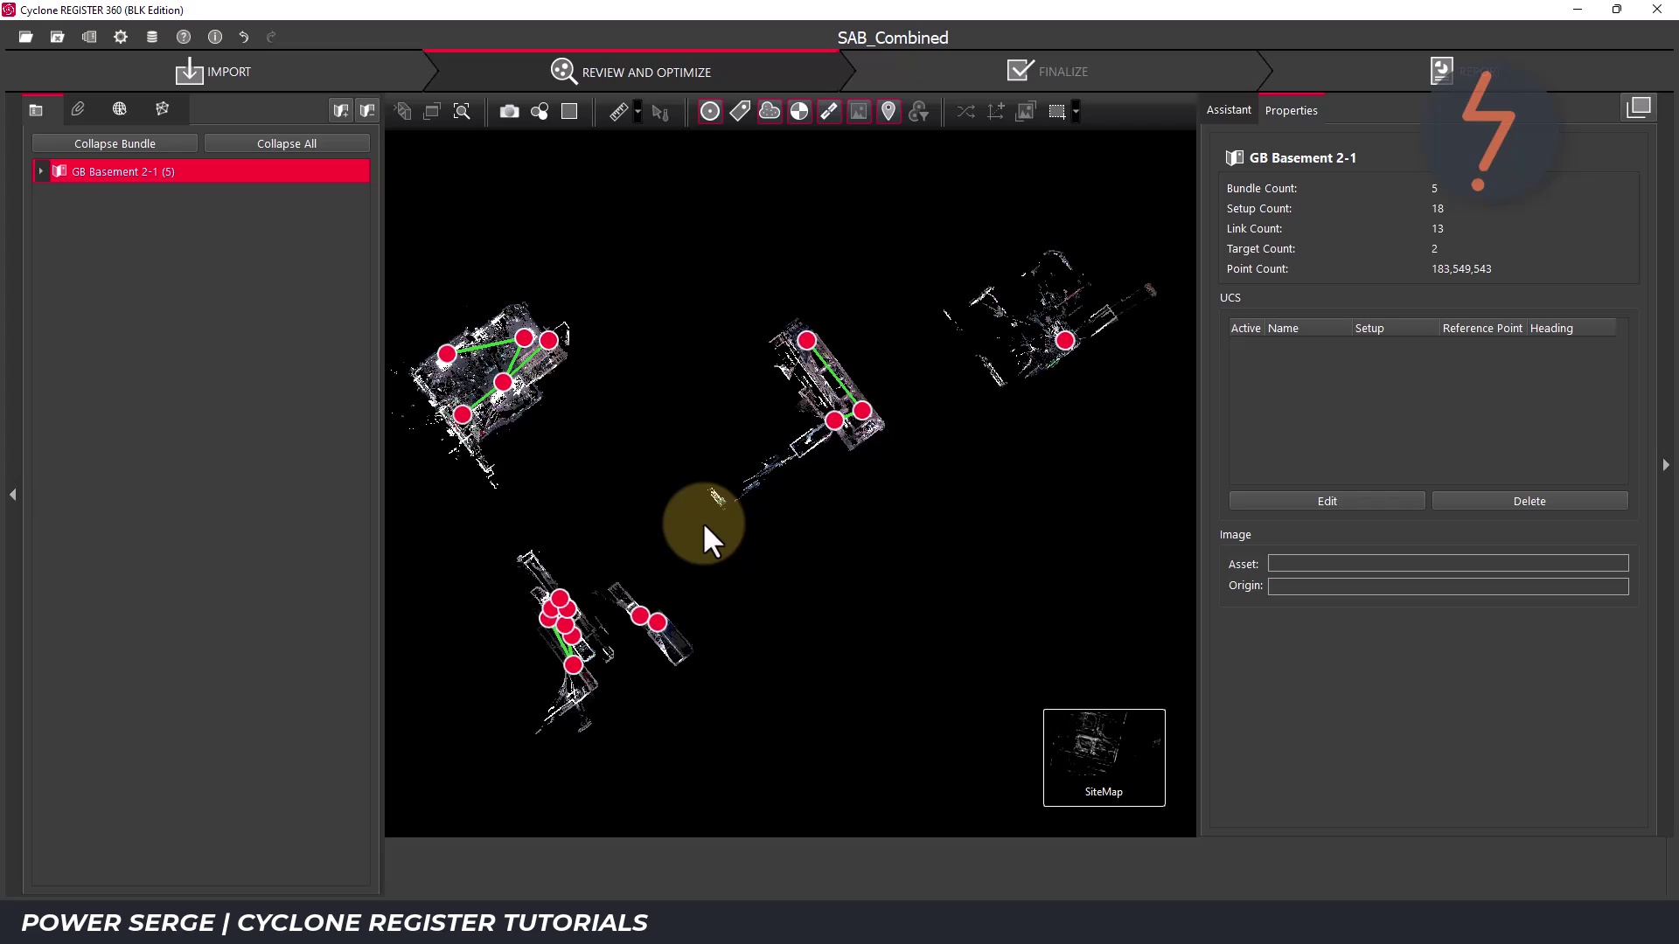